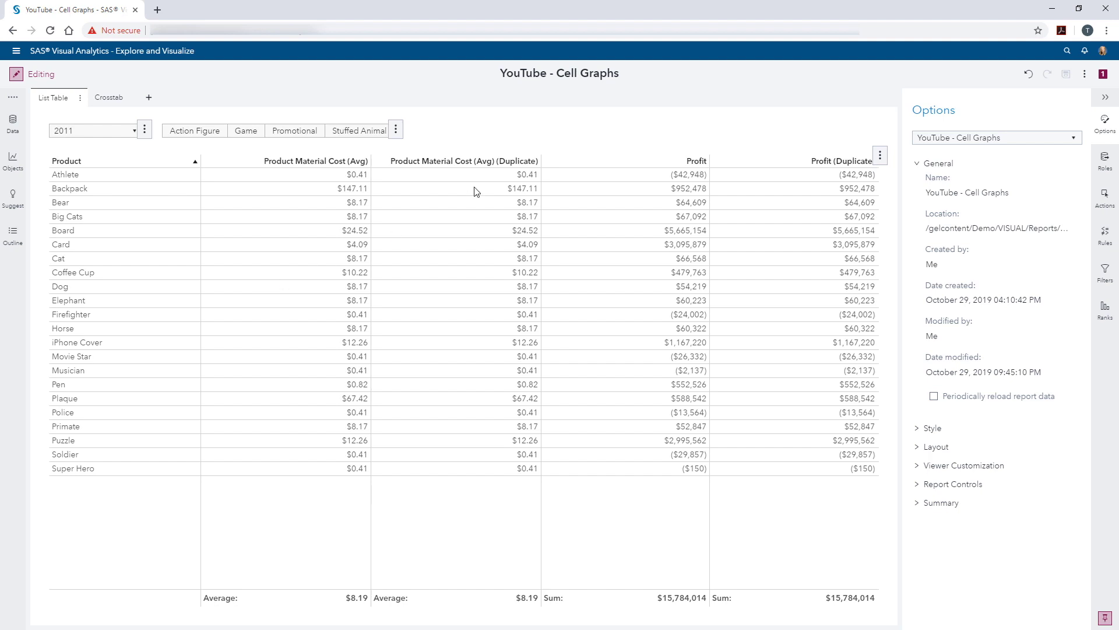
- Add a new cell graph for Product Material Cost (Avg) in the list table's options
click(556, 151)
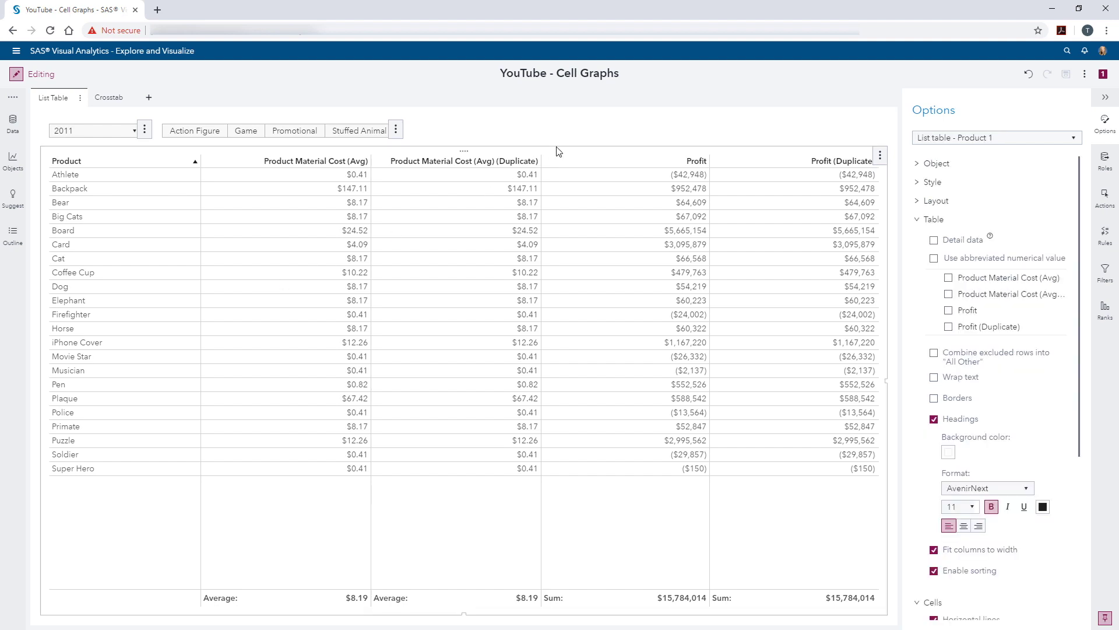
click(1106, 129)
scroll(1032, 300, down, 3)
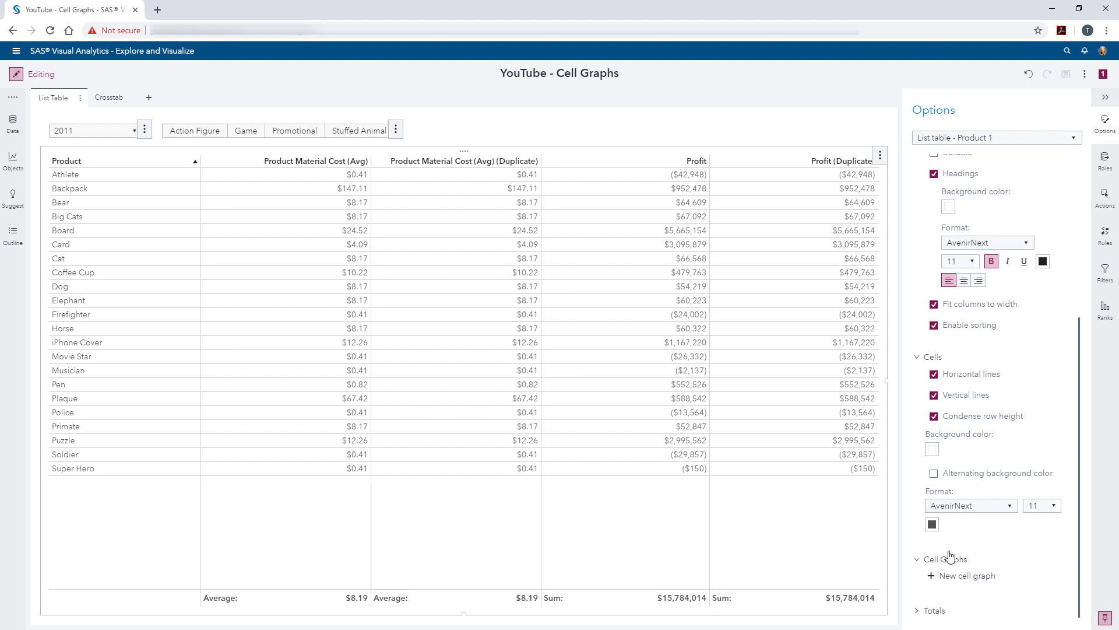
click(932, 577)
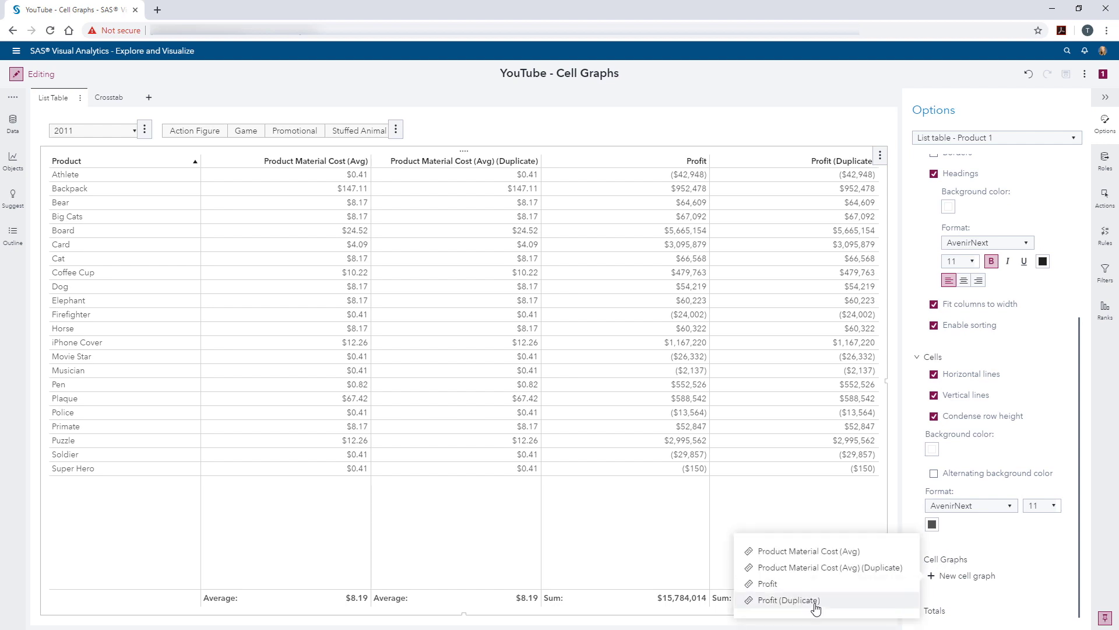
click(789, 551)
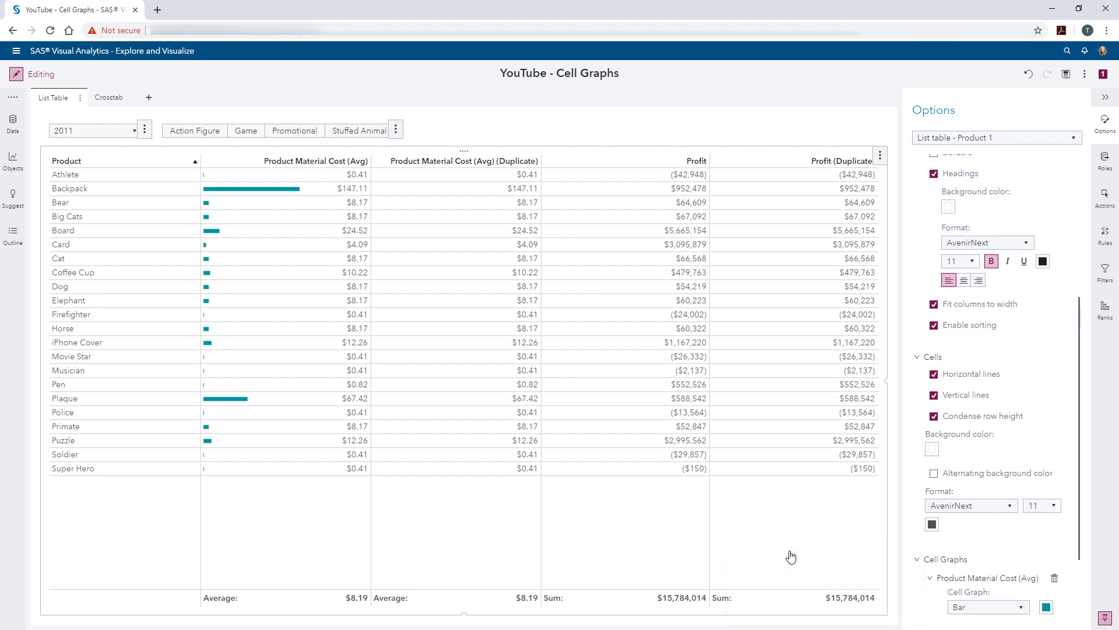
scroll(942, 555, down, 2)
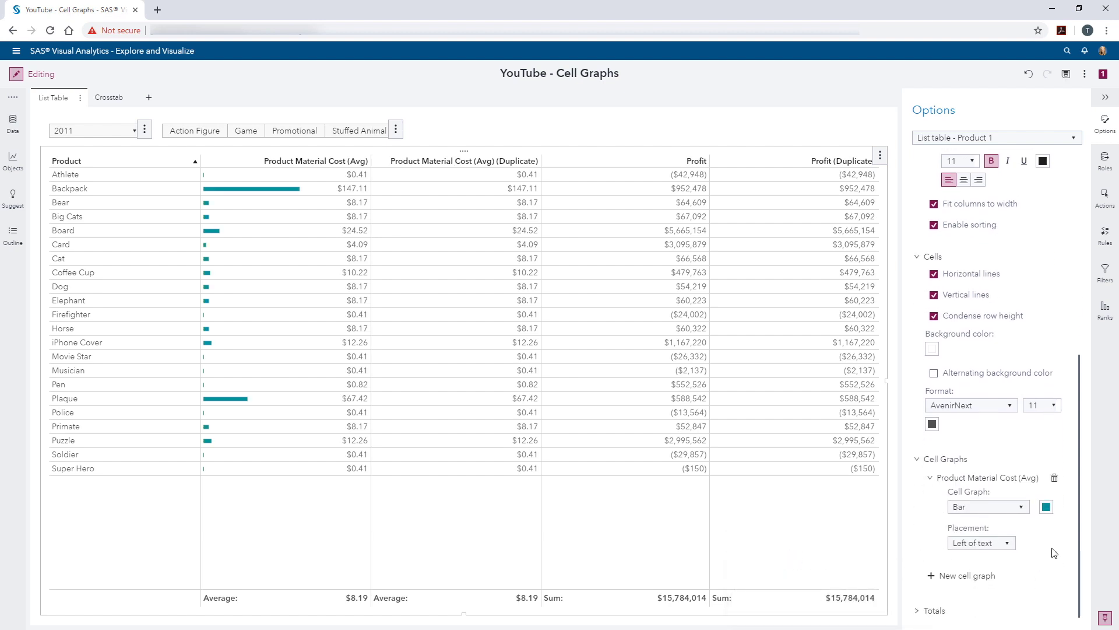
- Make it a blue bar cell graph placed left of the values
click(1021, 513)
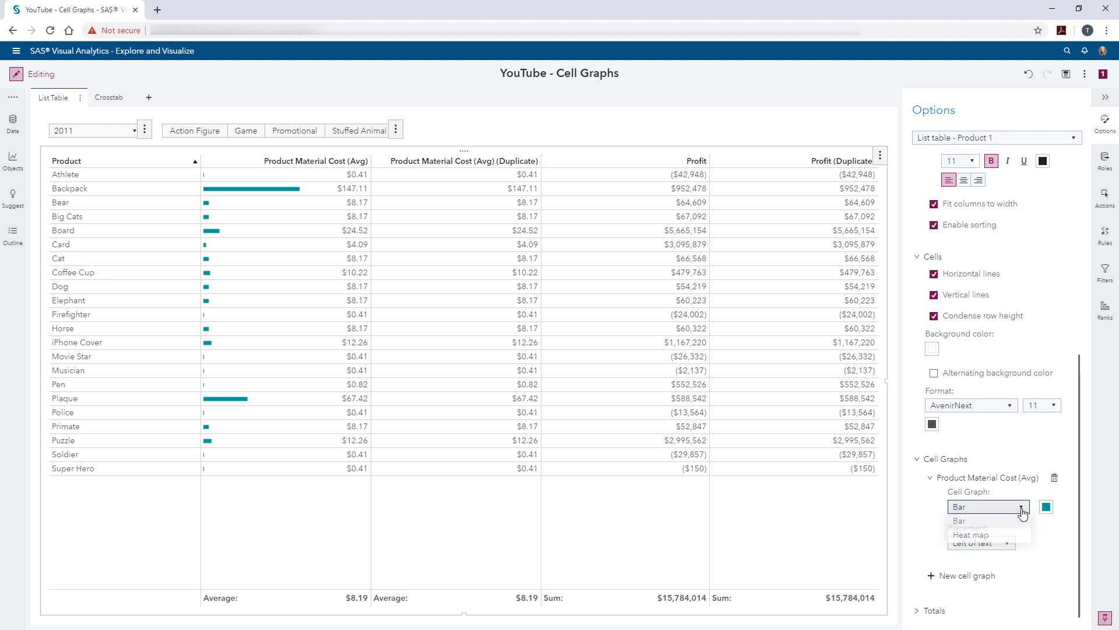
click(968, 521)
click(1045, 508)
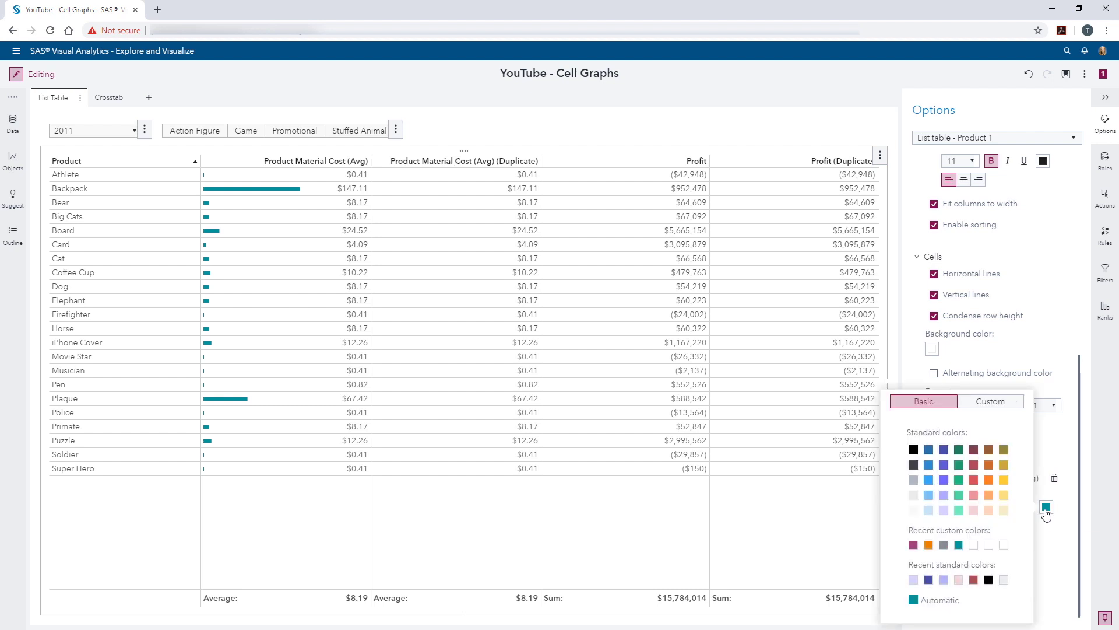
click(931, 459)
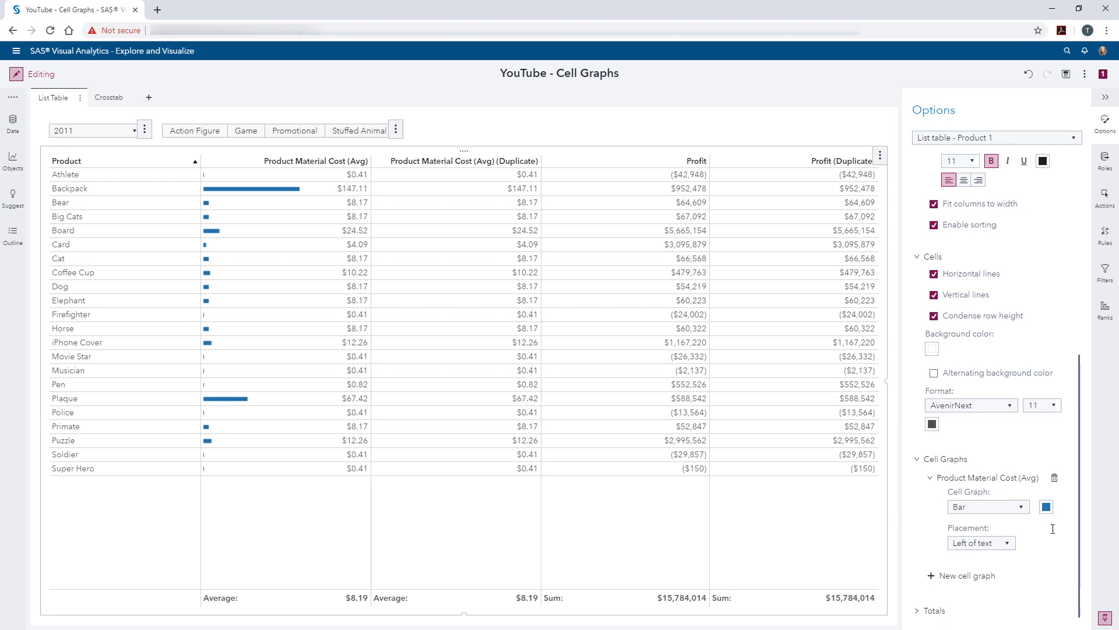
click(1005, 544)
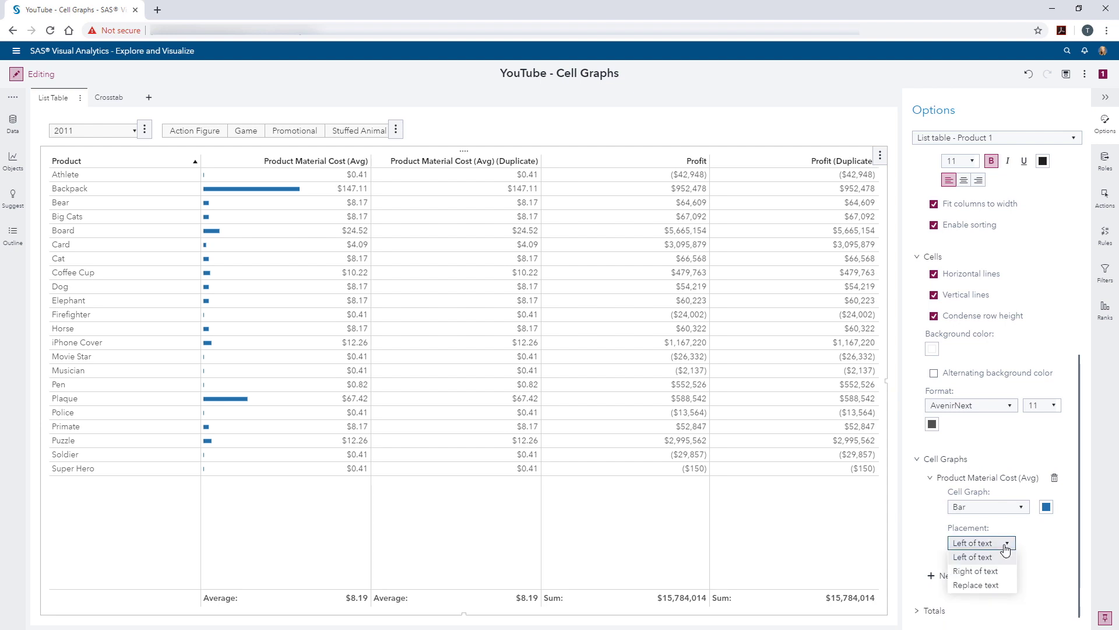
click(977, 572)
click(981, 548)
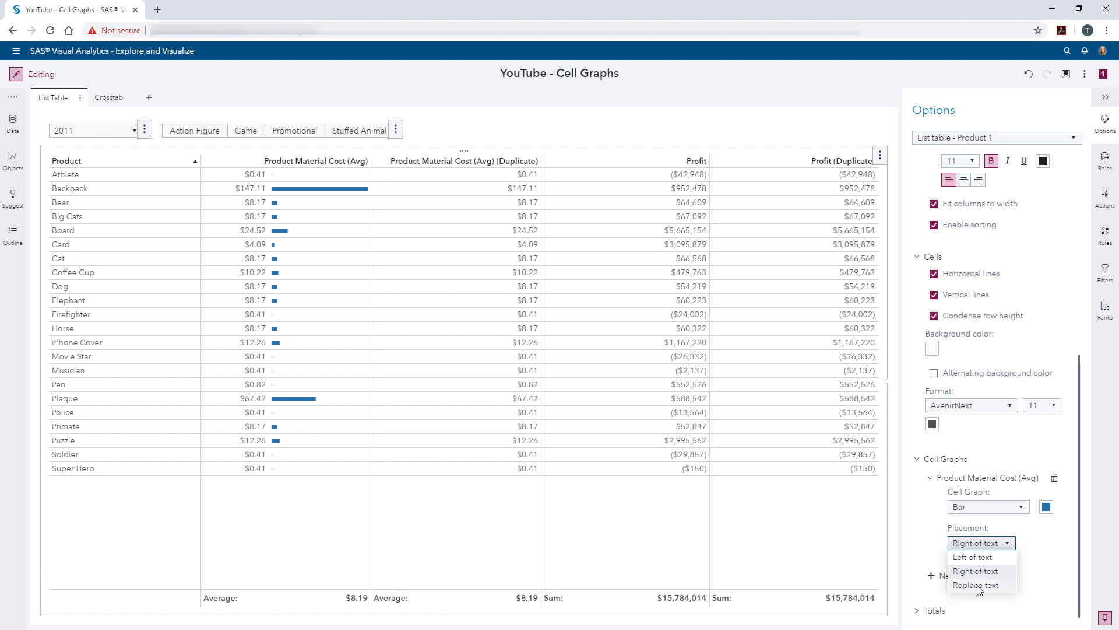
click(976, 584)
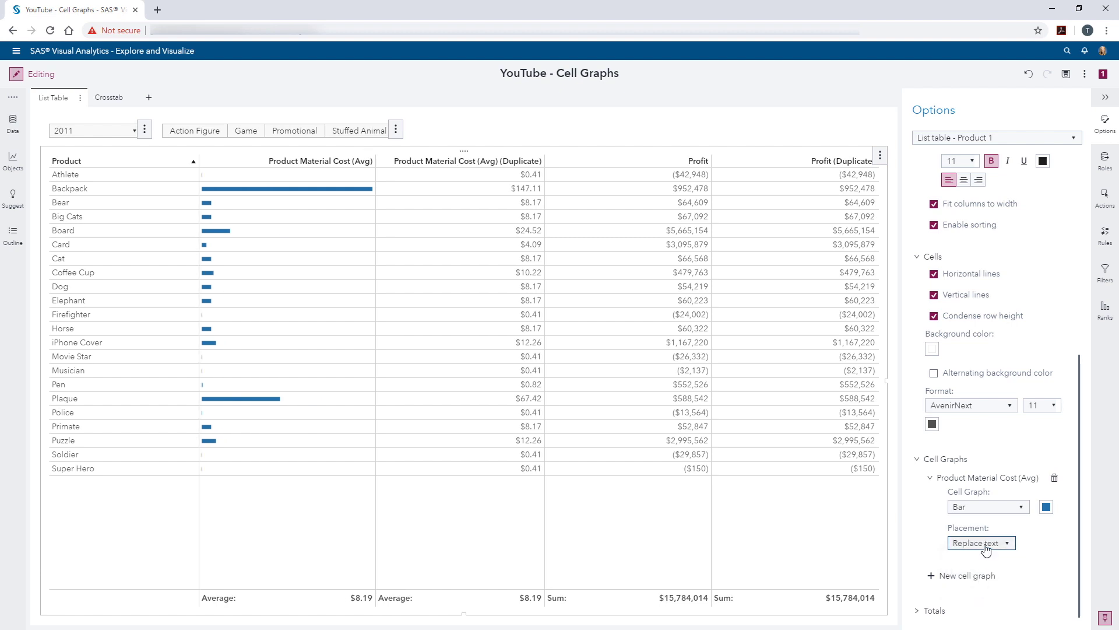
click(982, 547)
click(983, 558)
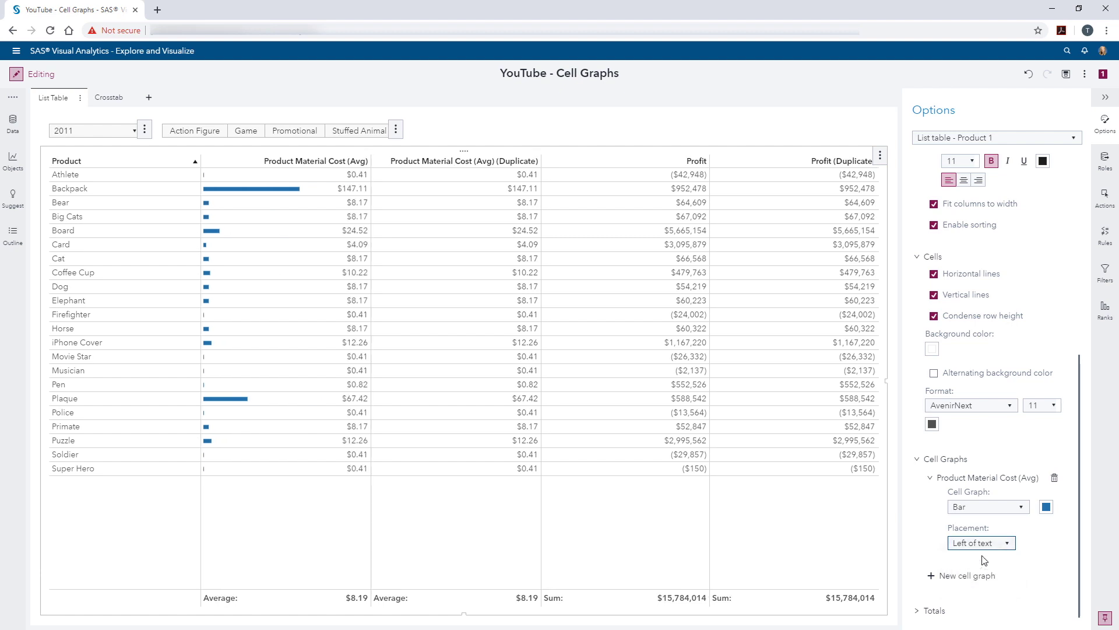
click(196, 131)
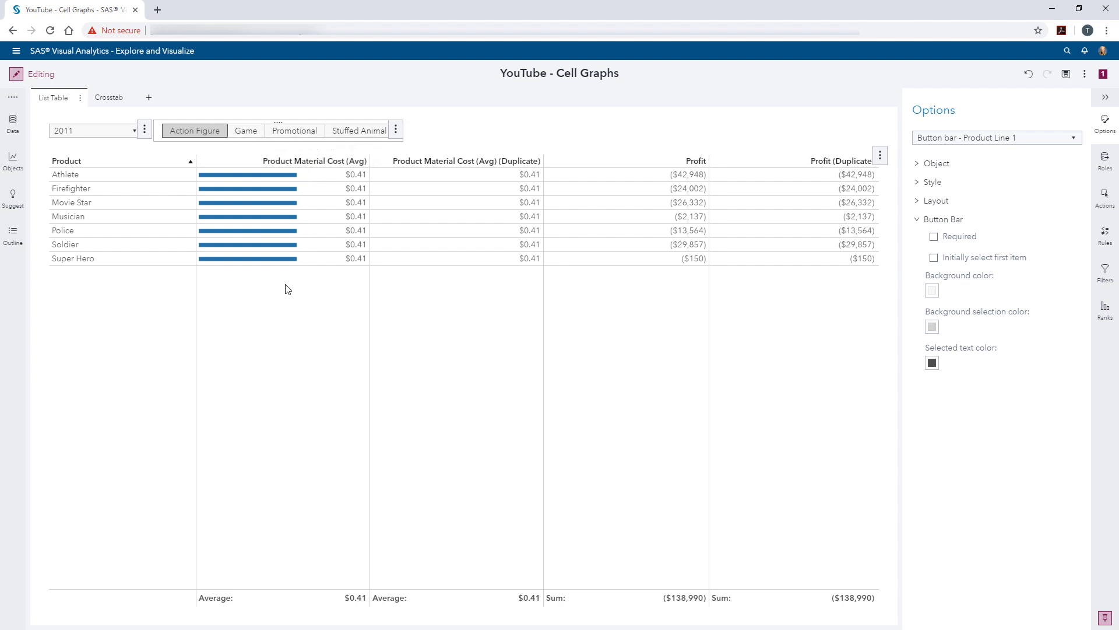
click(281, 136)
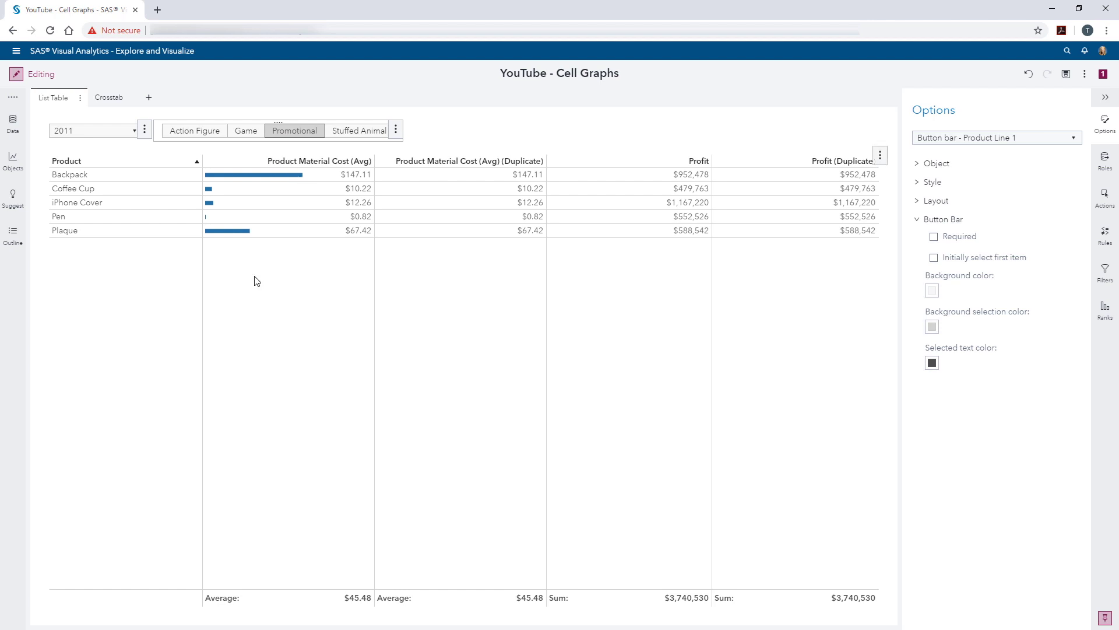
click(280, 135)
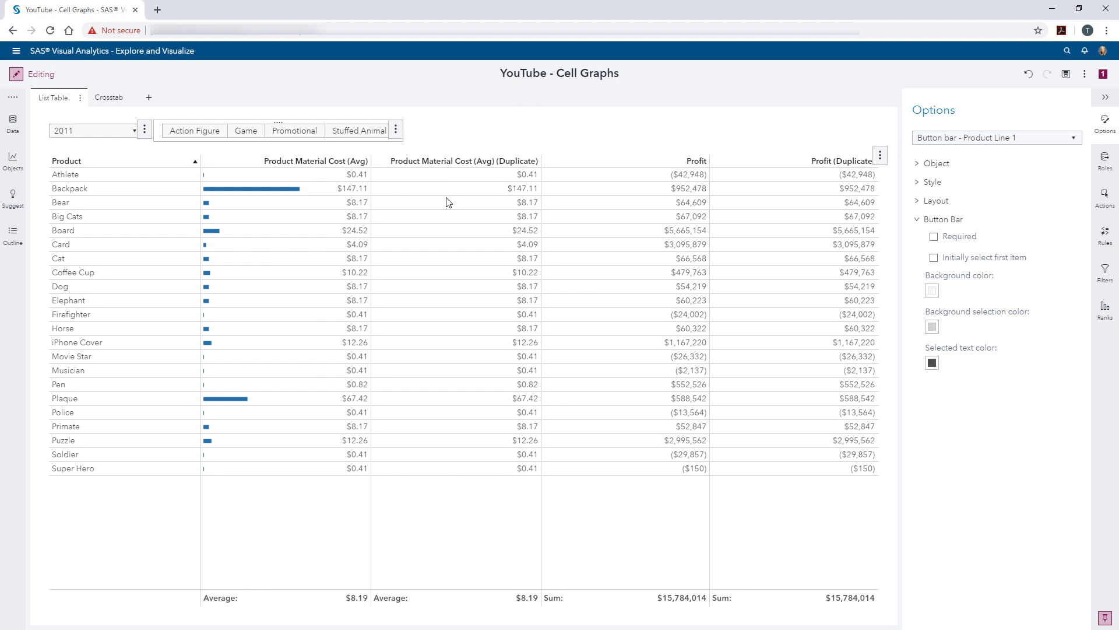
- Add a light-blue-to-dark-blue heat map cell graph for Product Material Cost (Avg) (Duplicate)
click(427, 524)
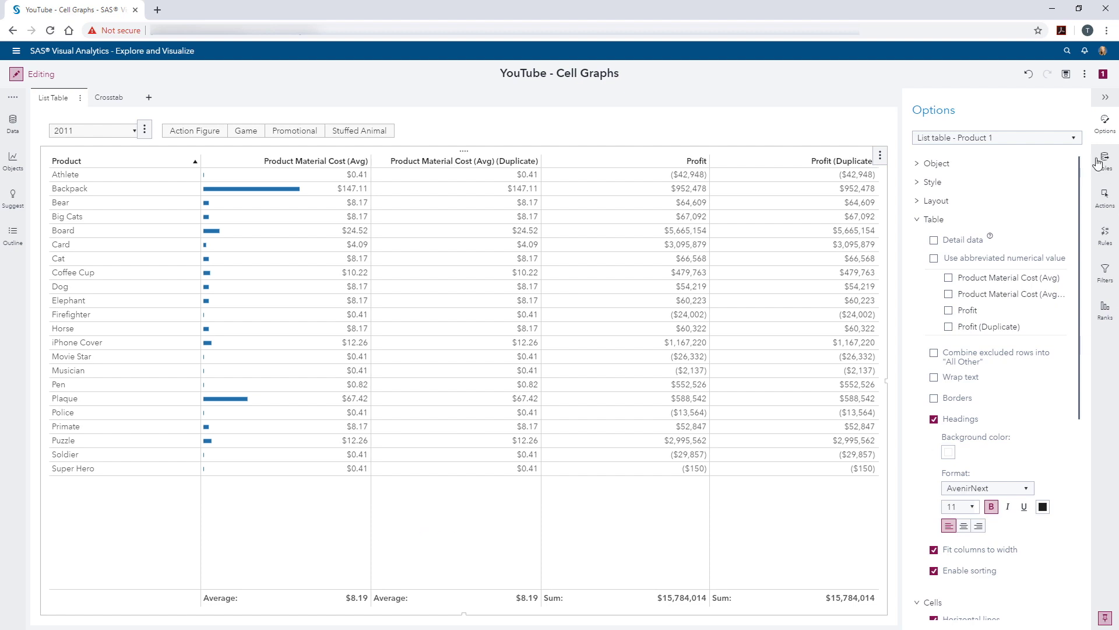
scroll(1014, 411, down, 4)
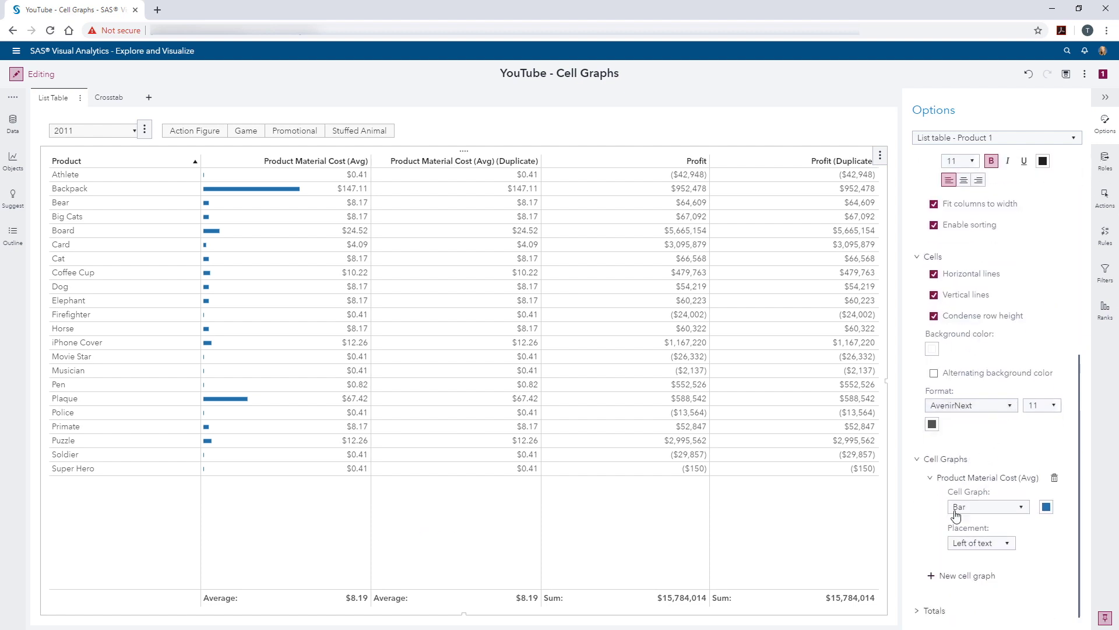
click(931, 577)
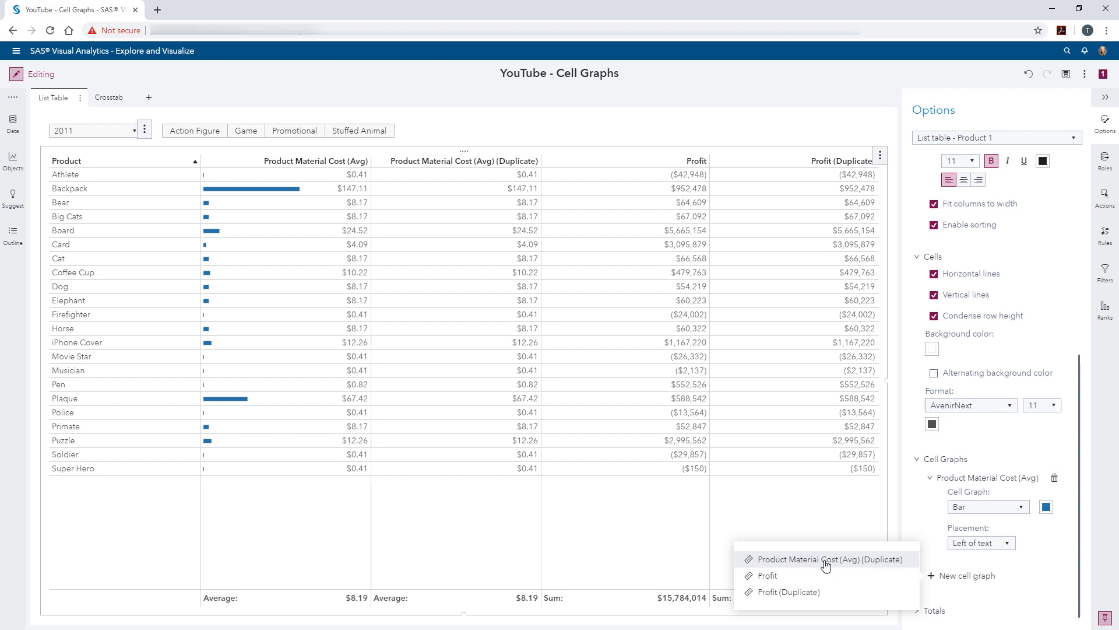
click(826, 559)
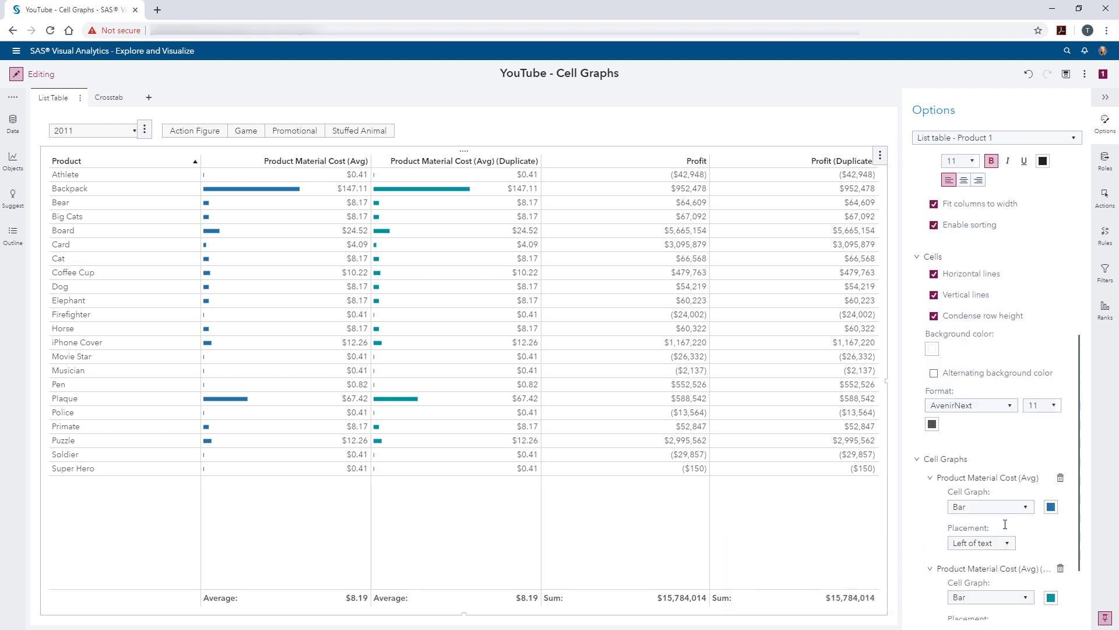
scroll(1005, 550, down, 2)
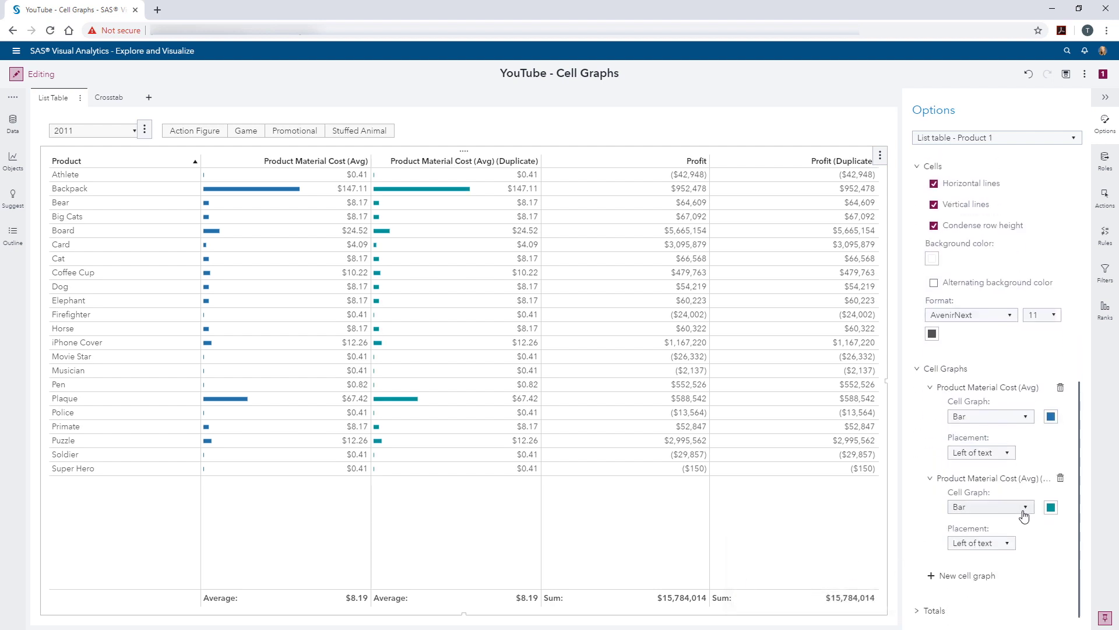
click(1024, 510)
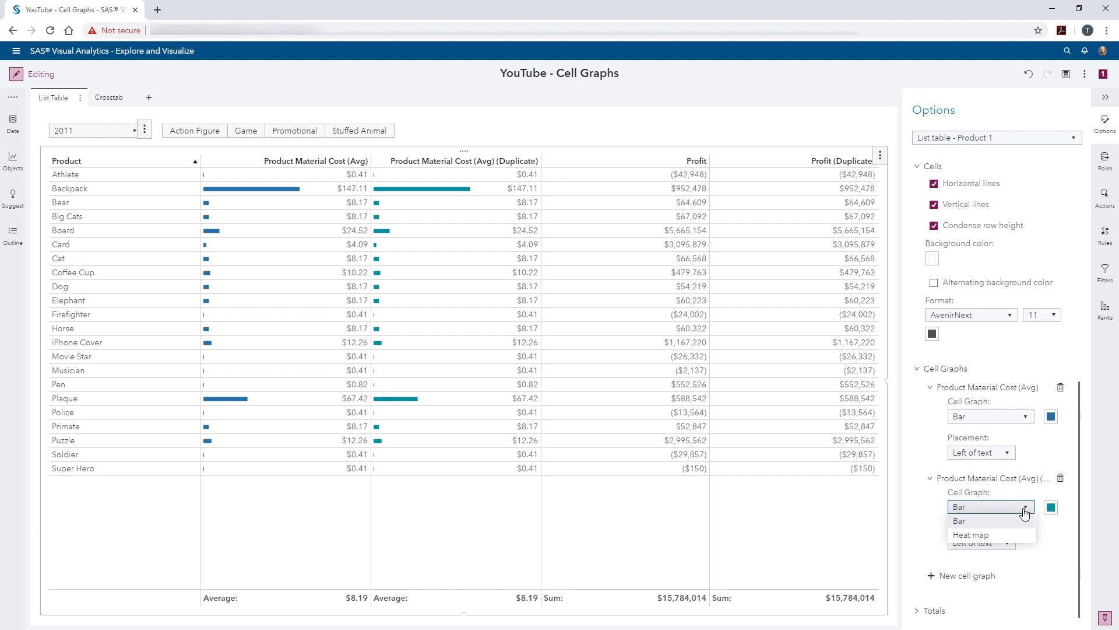
click(979, 536)
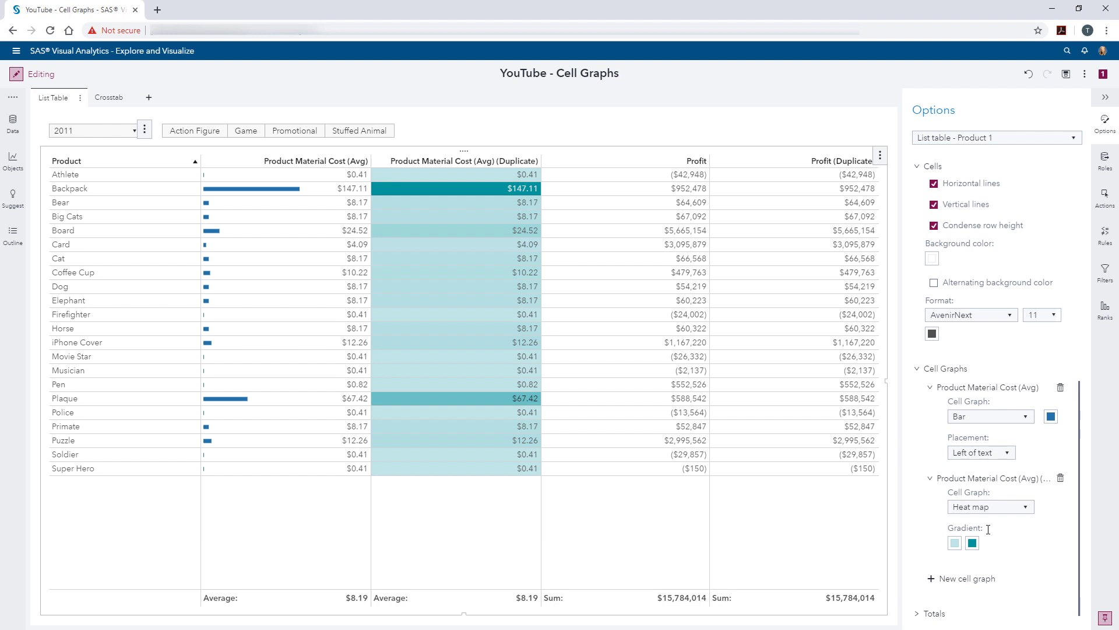
click(954, 543)
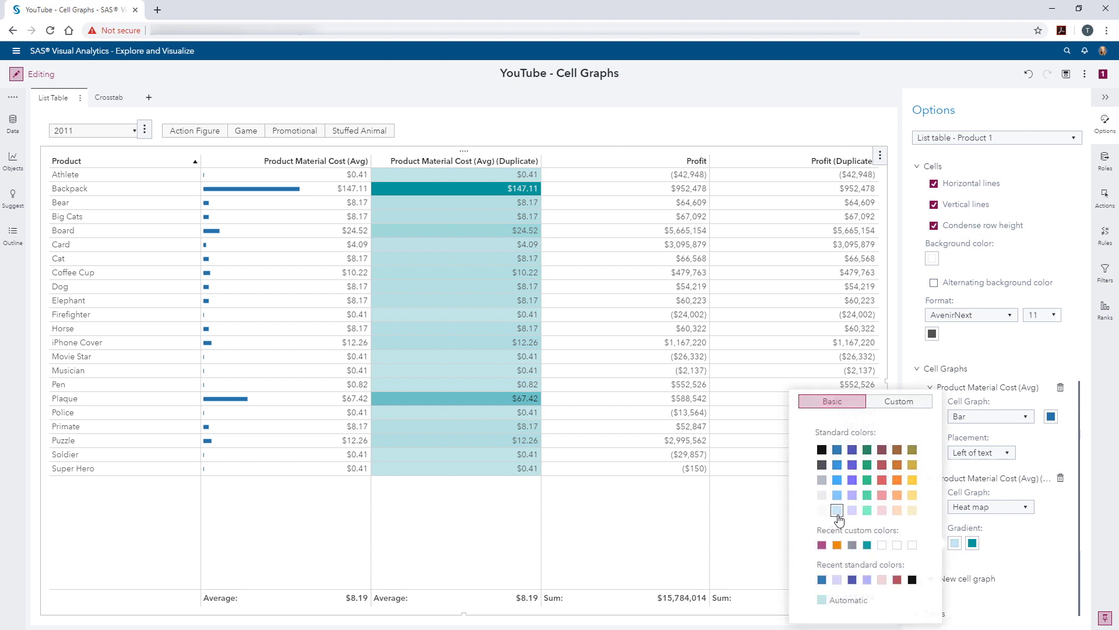
click(836, 514)
click(970, 544)
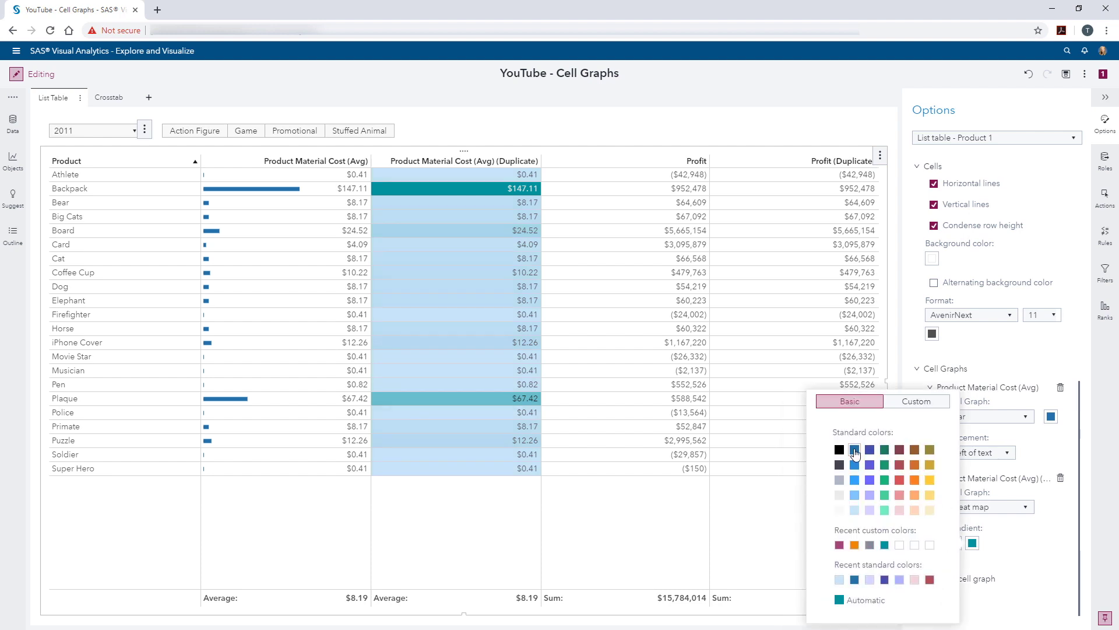
click(855, 449)
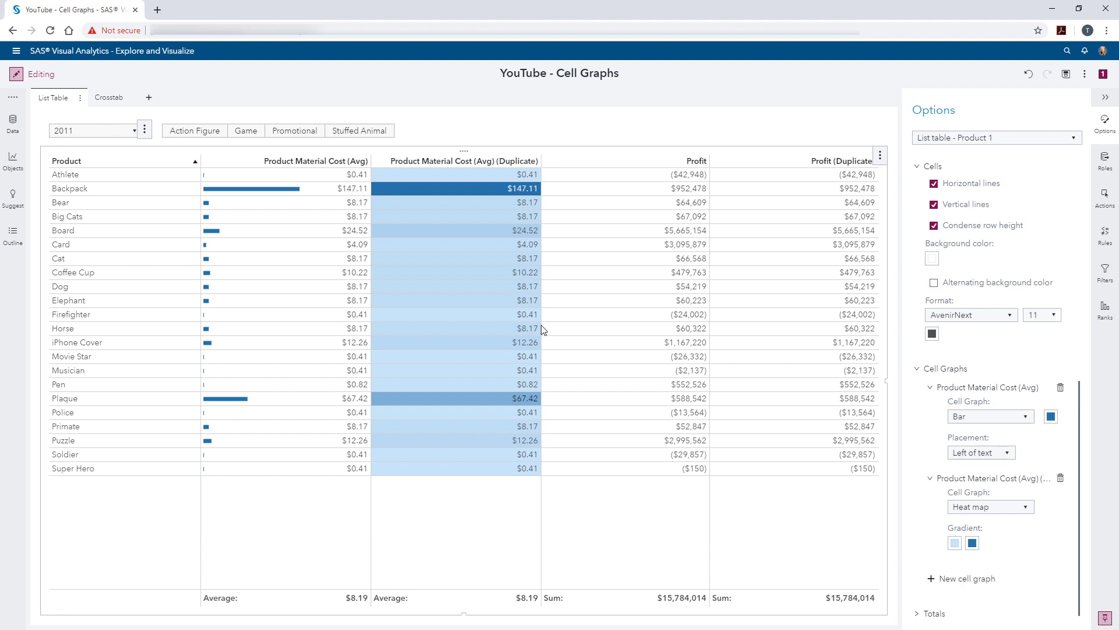
click(200, 134)
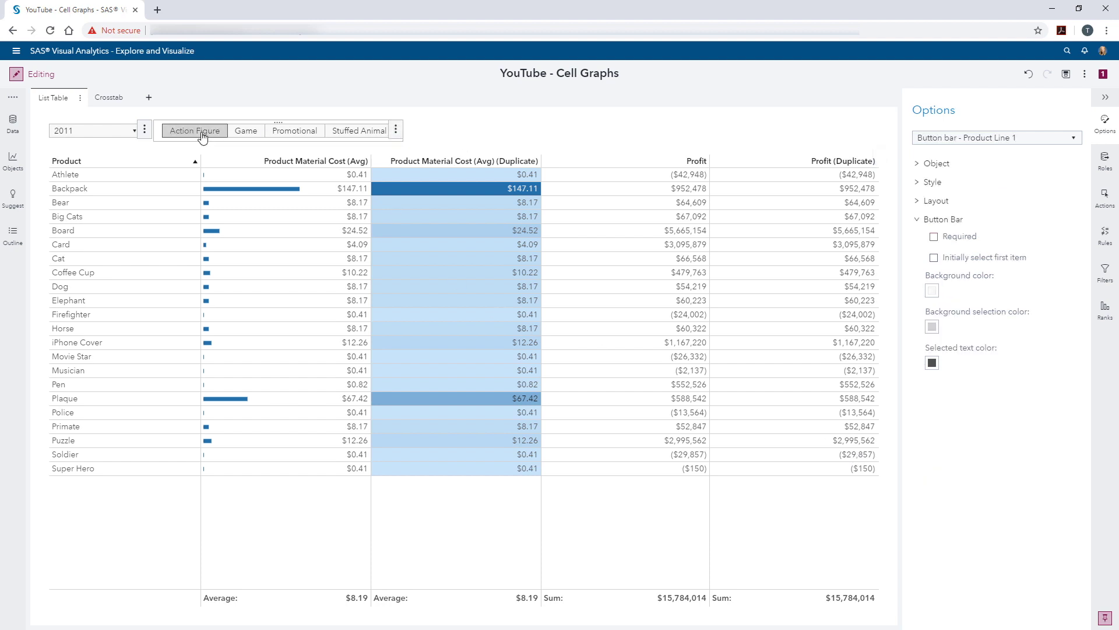
click(201, 133)
click(287, 135)
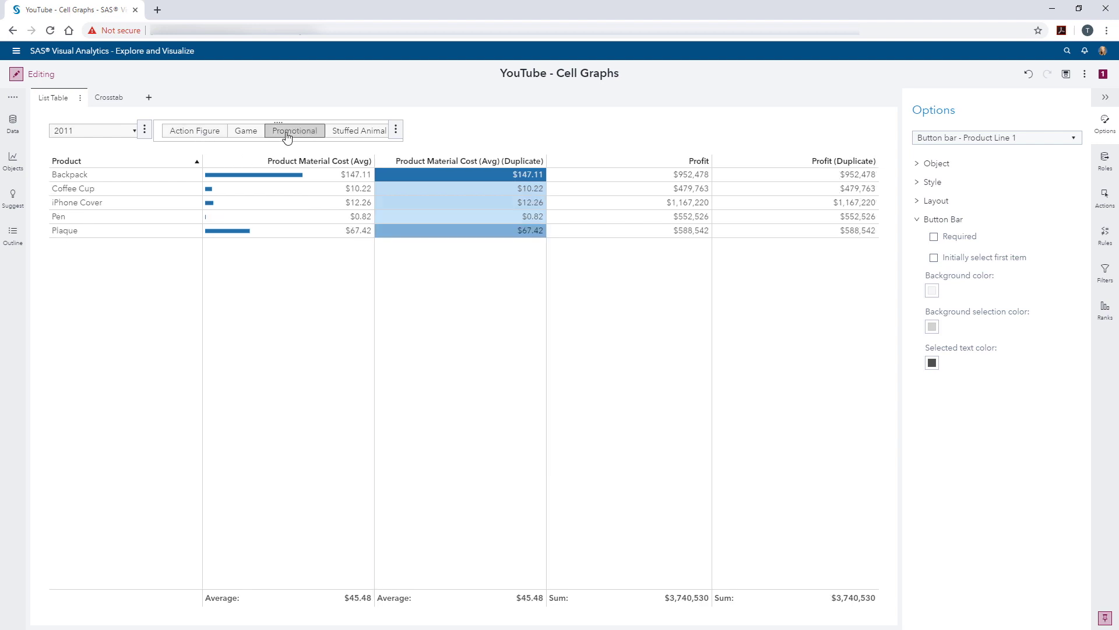
click(286, 135)
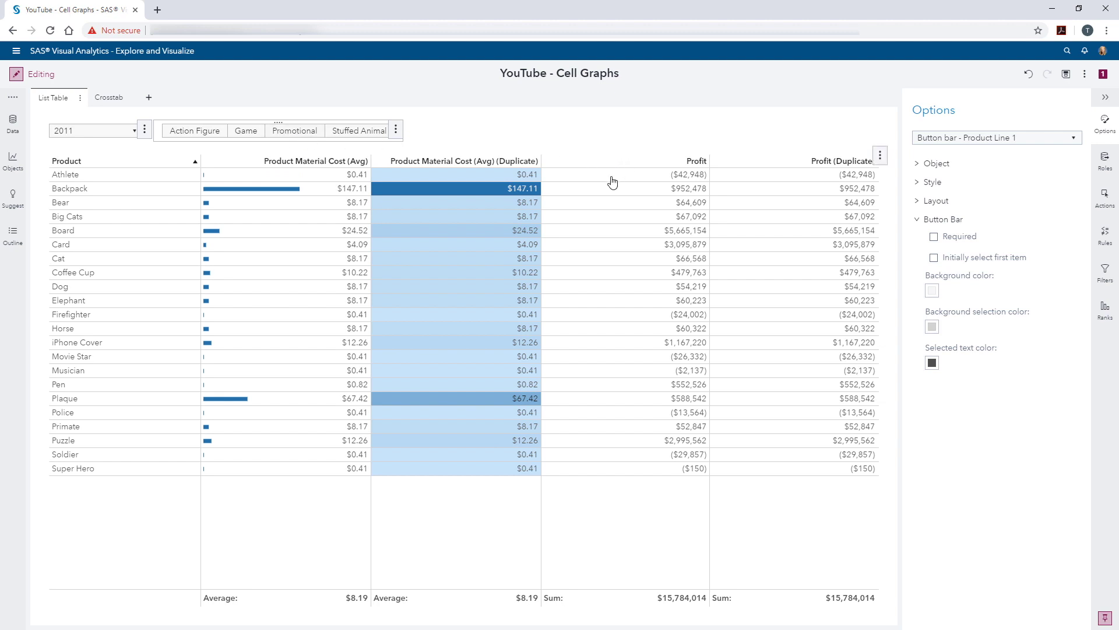
- Add a black bar cell graph for Profit, set to replace the numbers
mouse_move(624, 169)
click(585, 495)
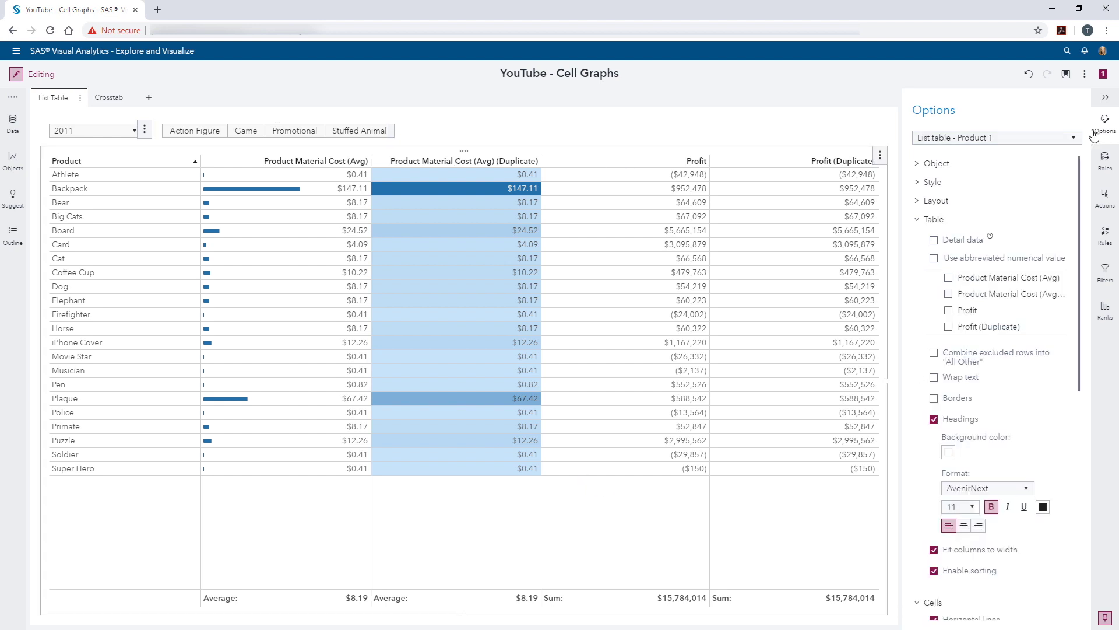
scroll(927, 455, down, 5)
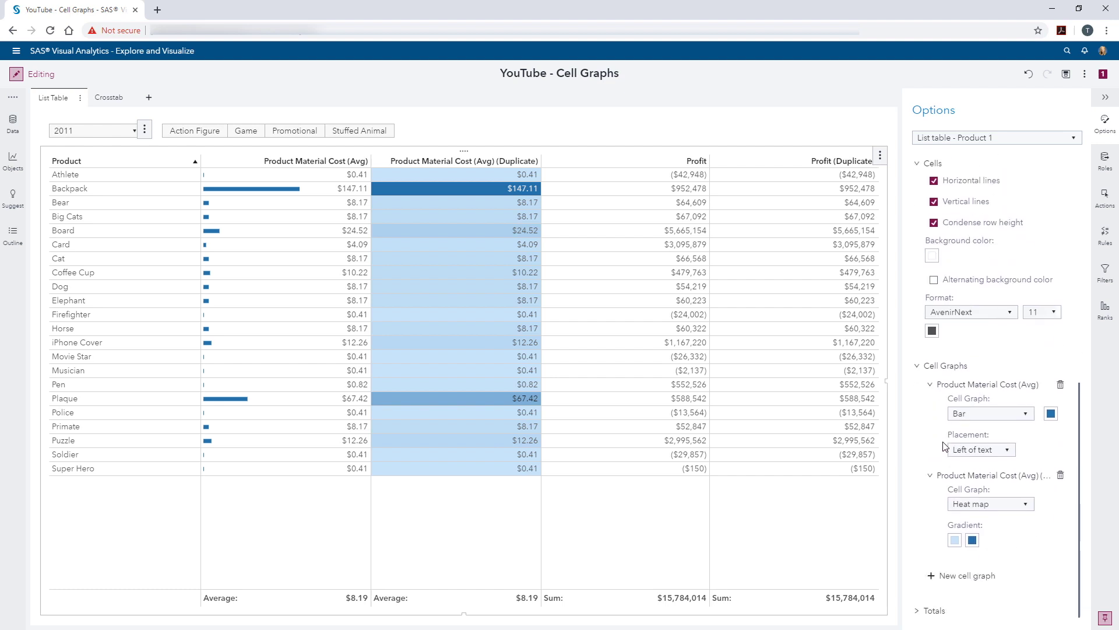
click(932, 579)
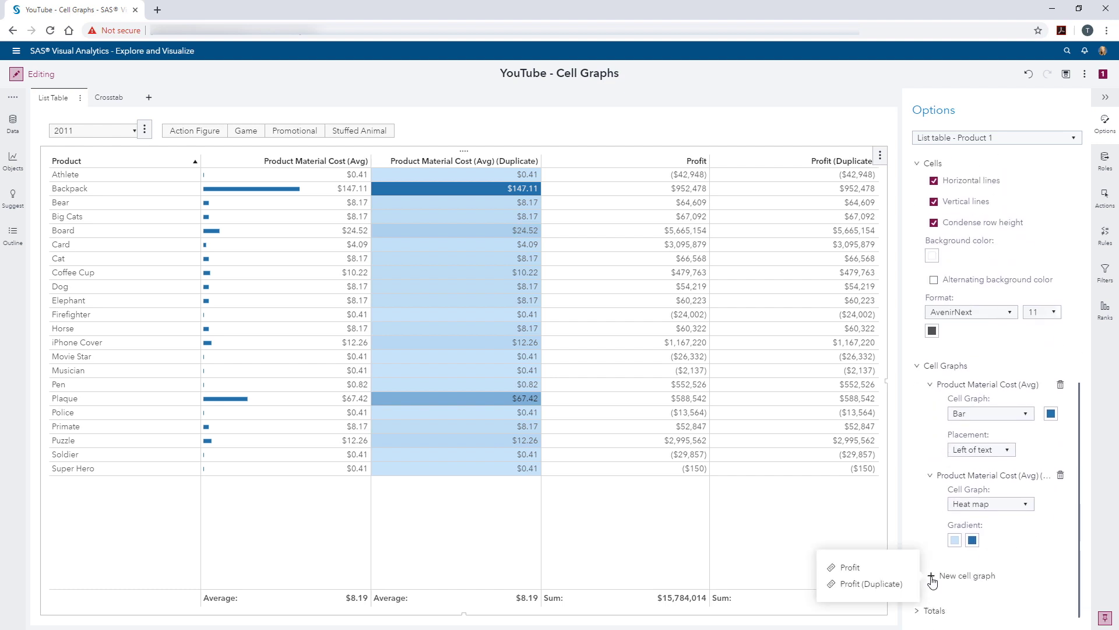
click(877, 570)
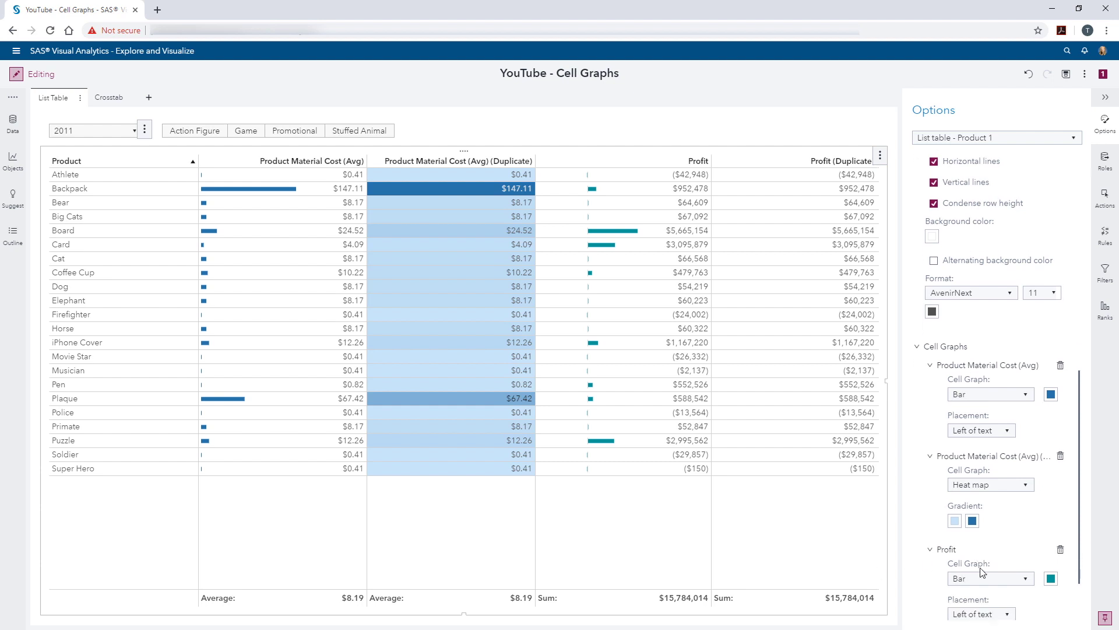
scroll(979, 570, down, 3)
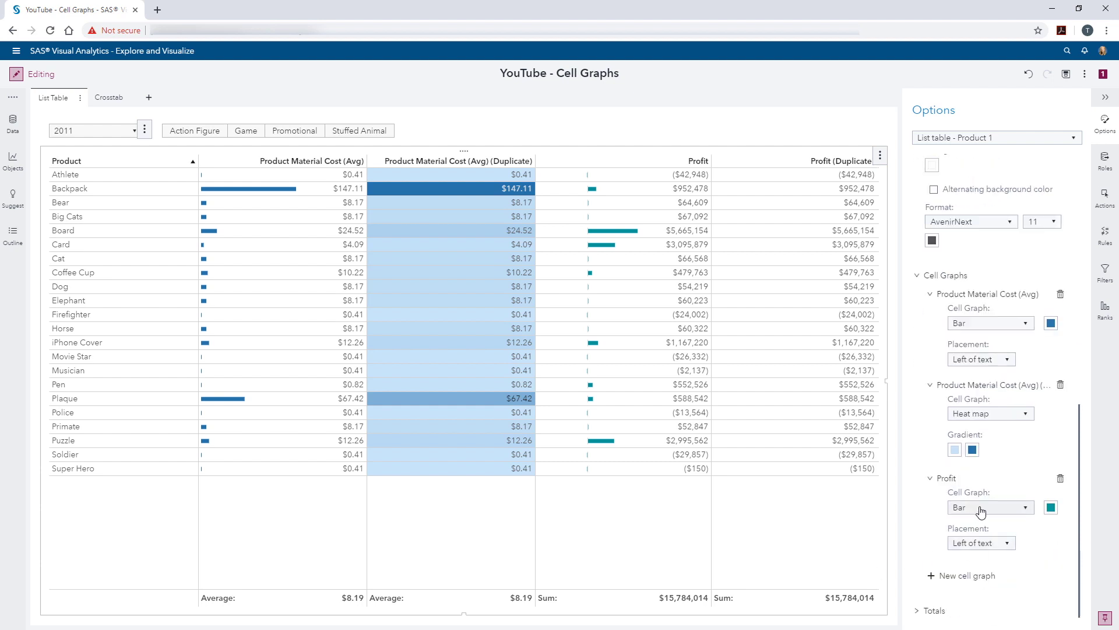
click(1009, 546)
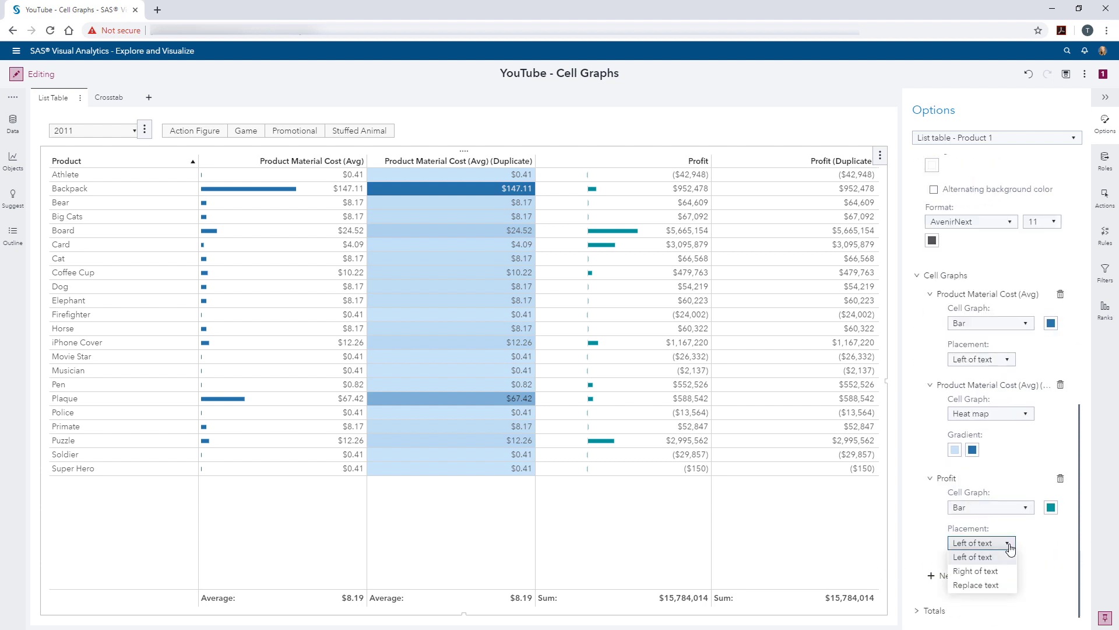
click(977, 584)
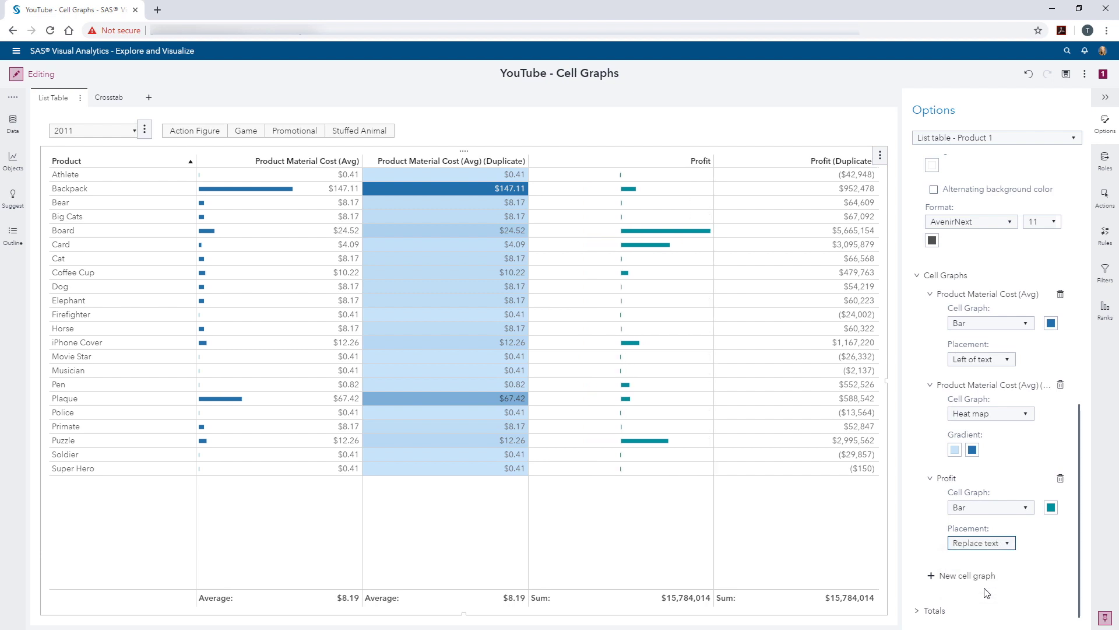
click(1050, 507)
click(917, 451)
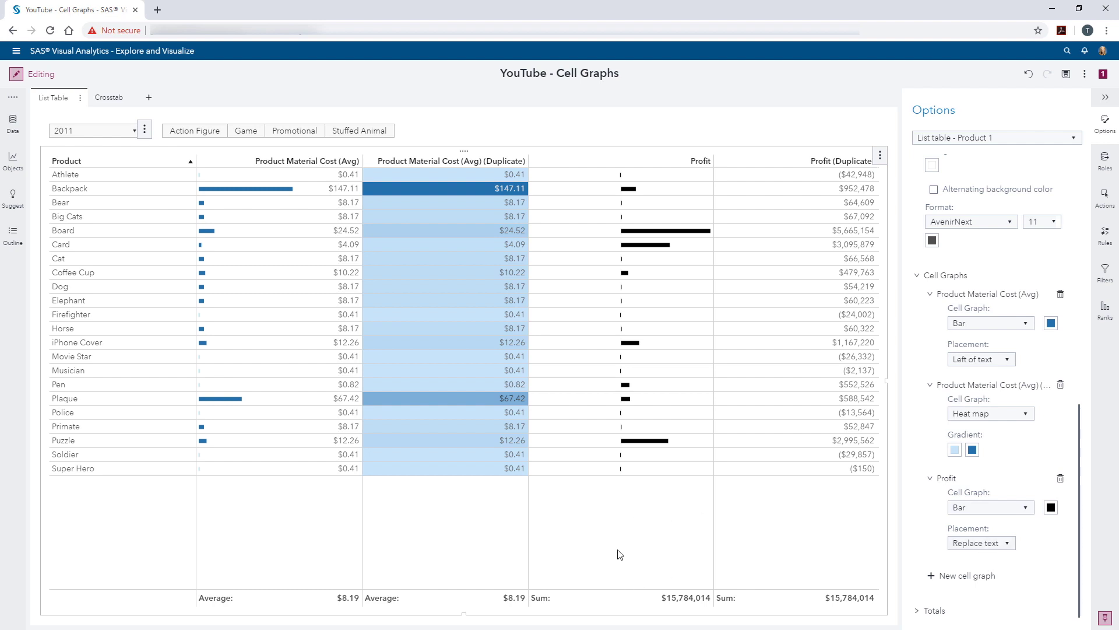
- Create a Profit < 0 display rule with dark red text on a pink background
click(1107, 237)
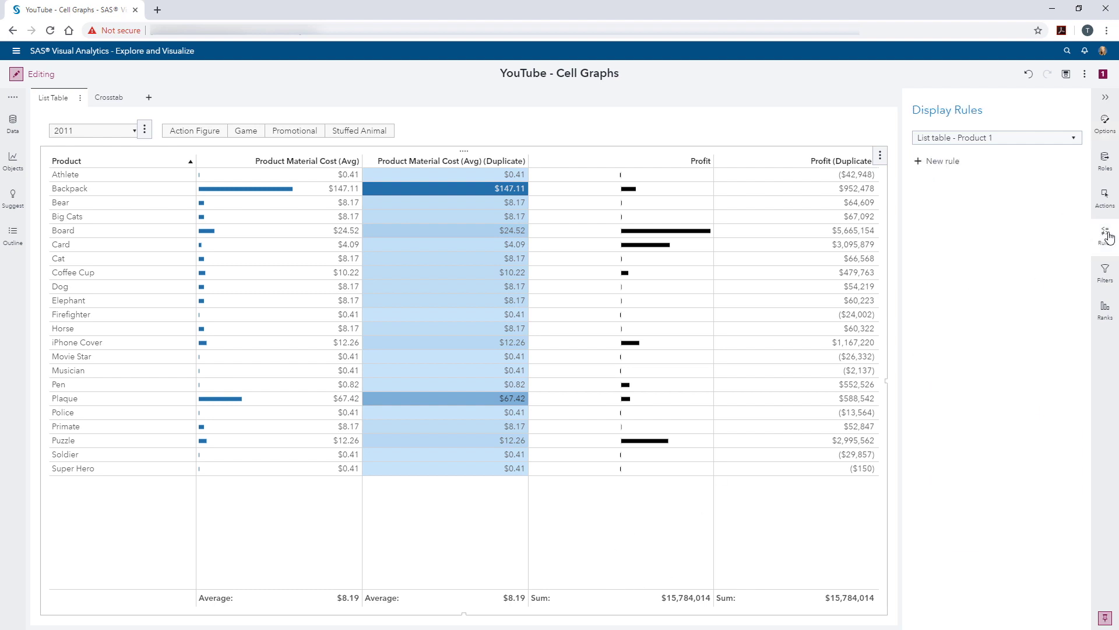
click(940, 163)
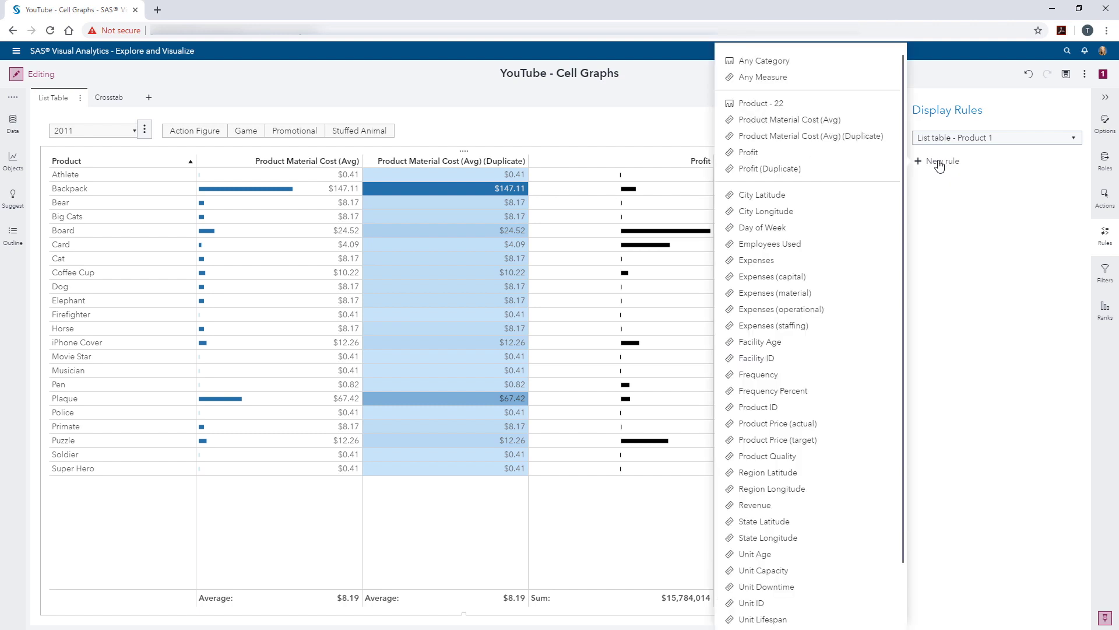
click(769, 154)
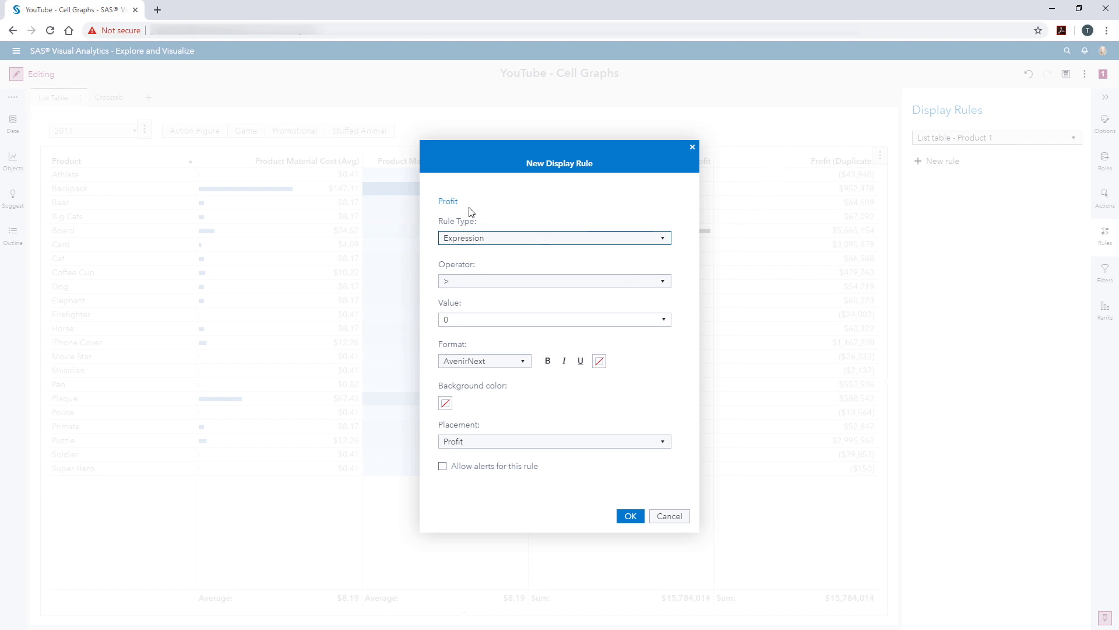
click(443, 284)
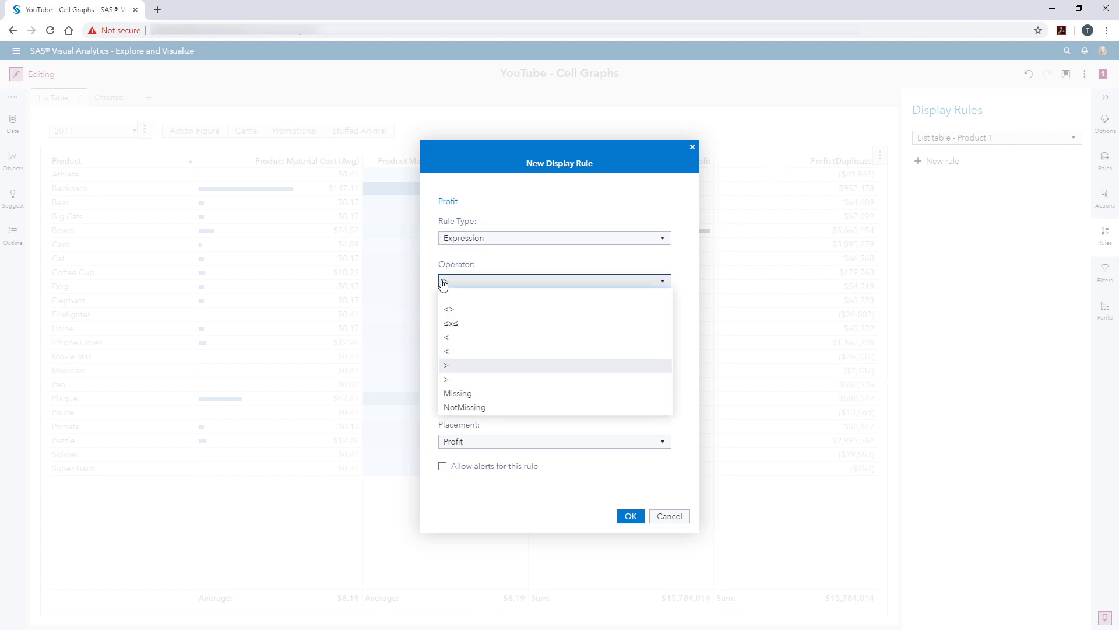
click(459, 338)
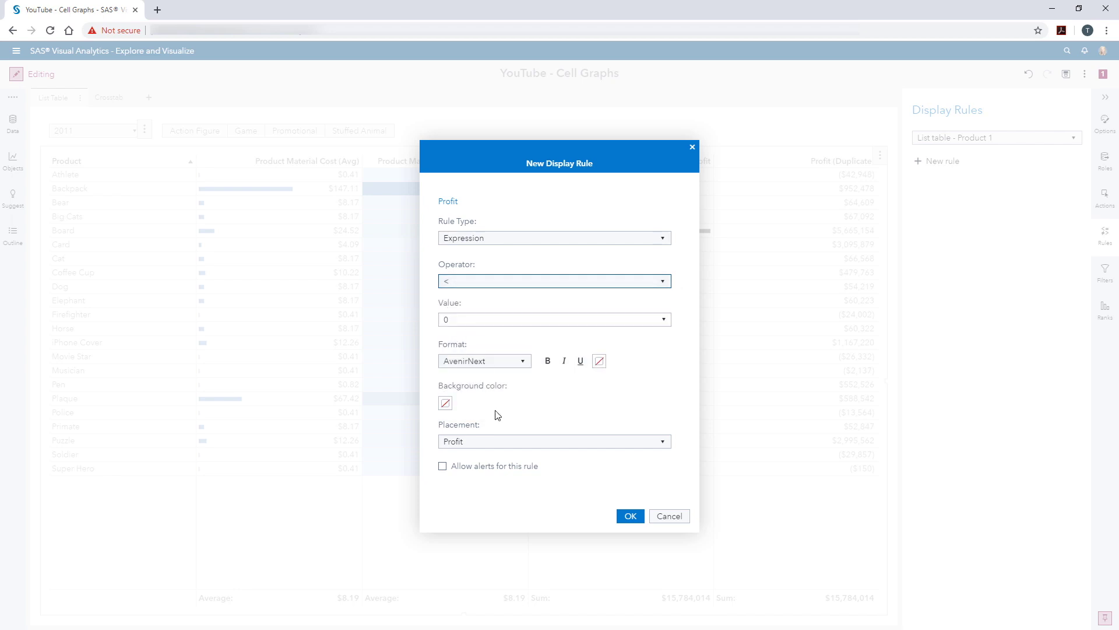
click(602, 368)
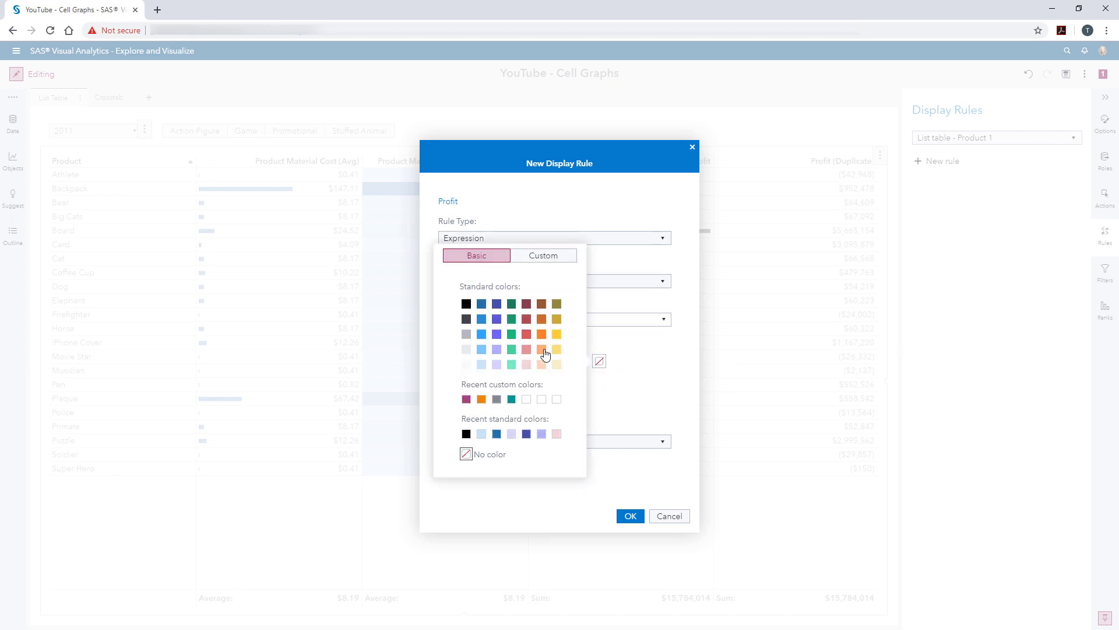
click(528, 321)
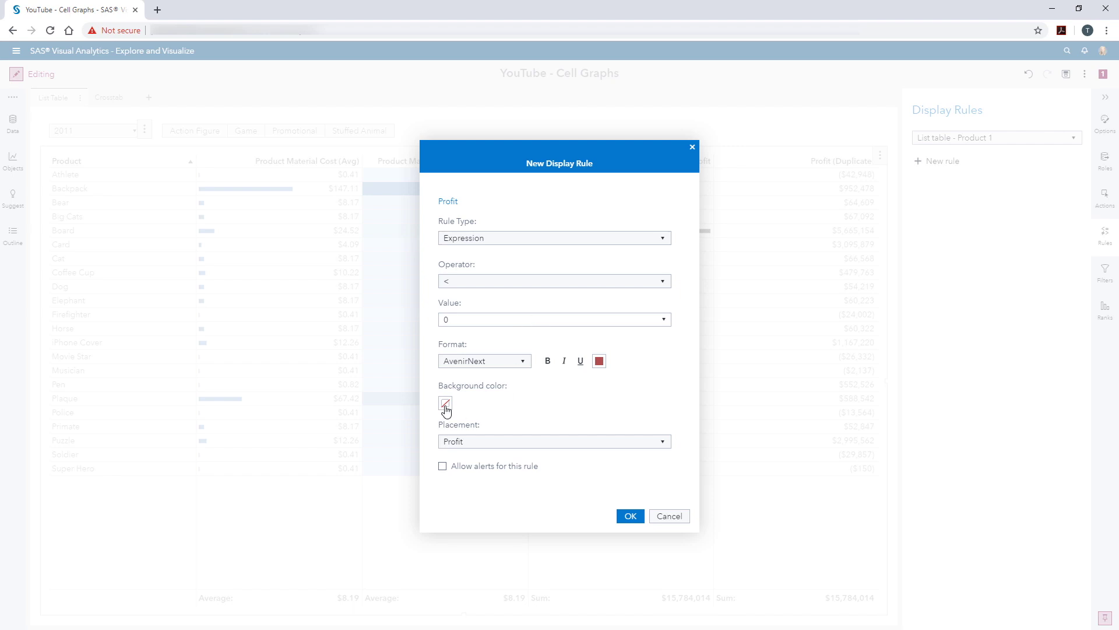
click(445, 403)
click(551, 394)
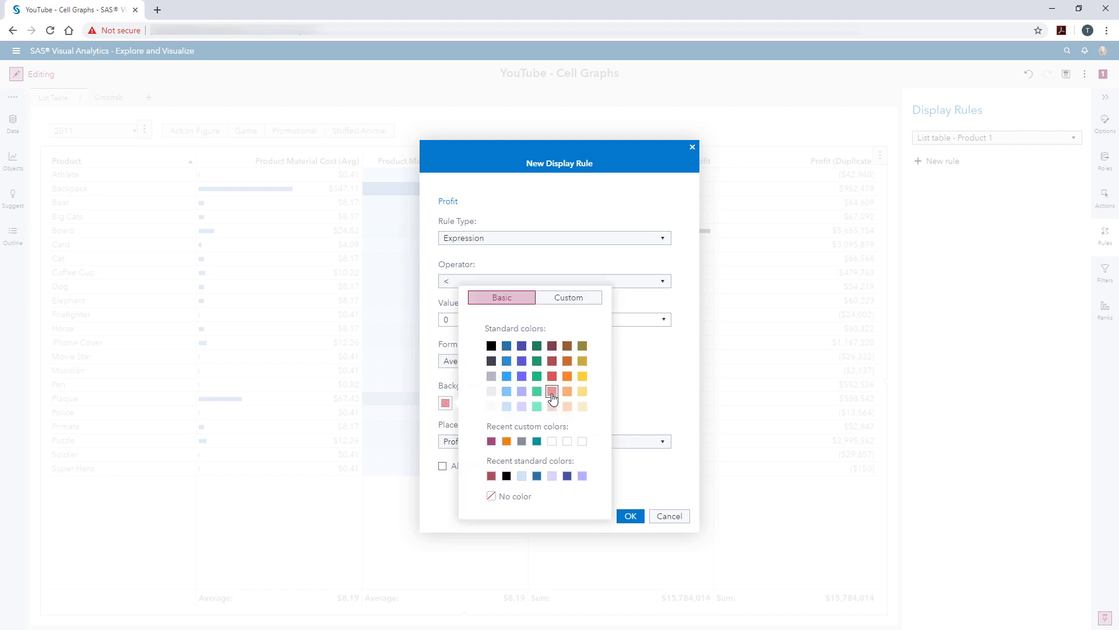
click(626, 518)
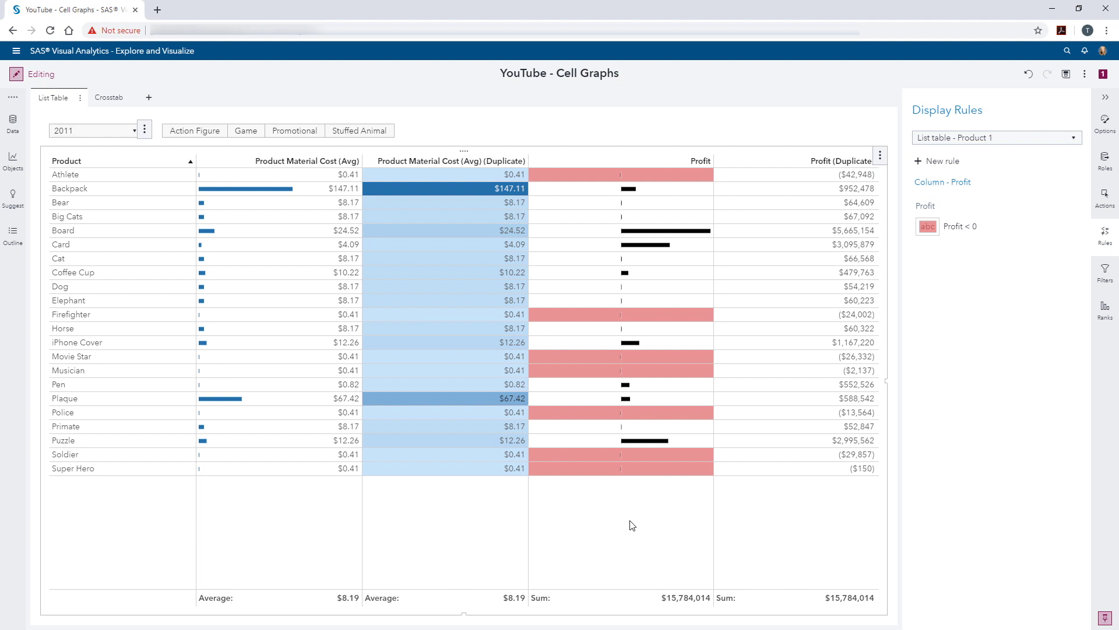
- Filter the table to Action Figure, then Promotional products, then clear the filter
click(198, 134)
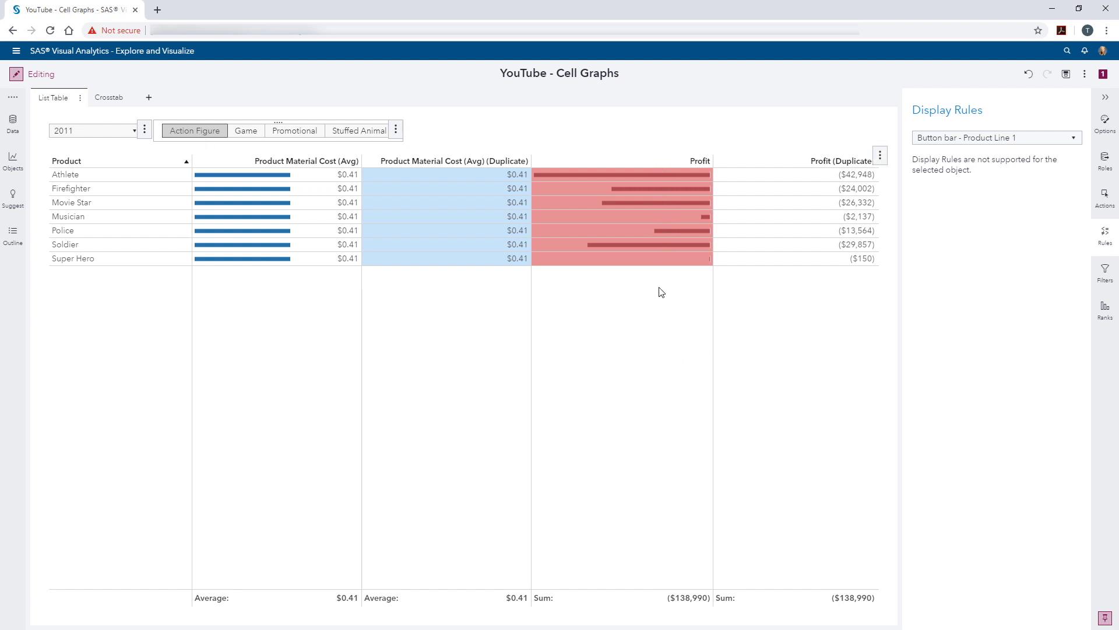
click(299, 131)
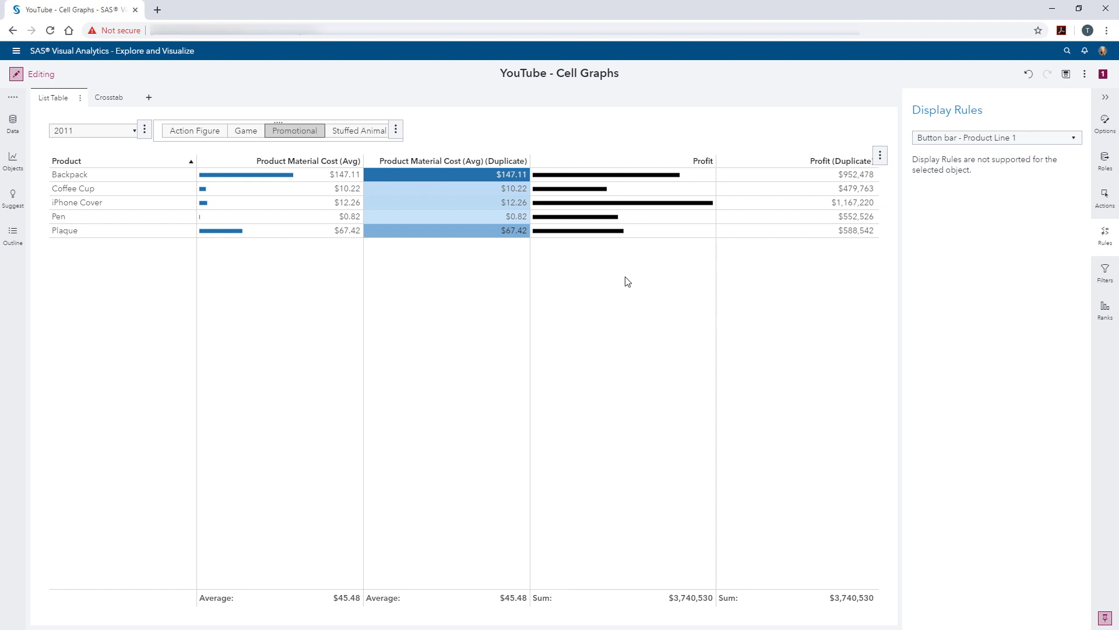
click(295, 132)
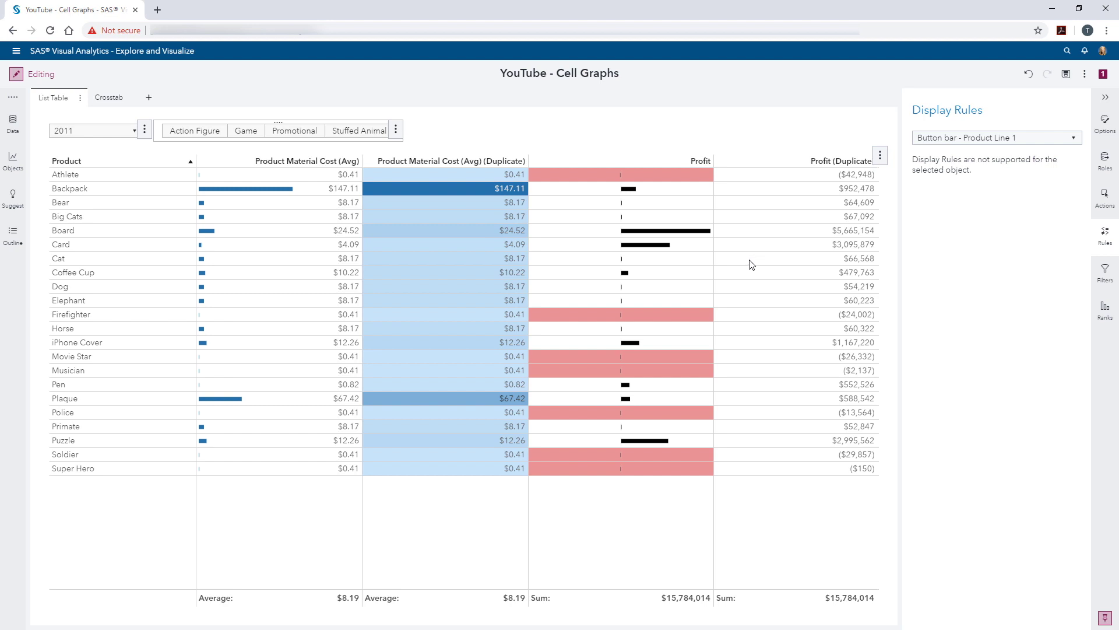
- Add a heat map cell graph for Profit (Duplicate), shaded from light grey to black
click(763, 539)
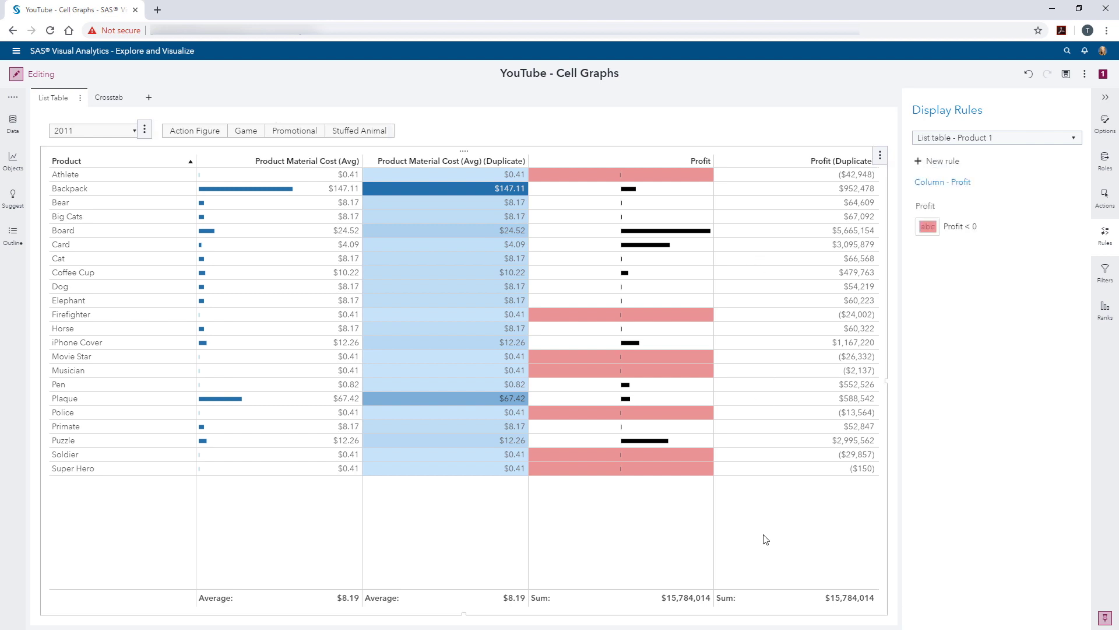
click(1106, 126)
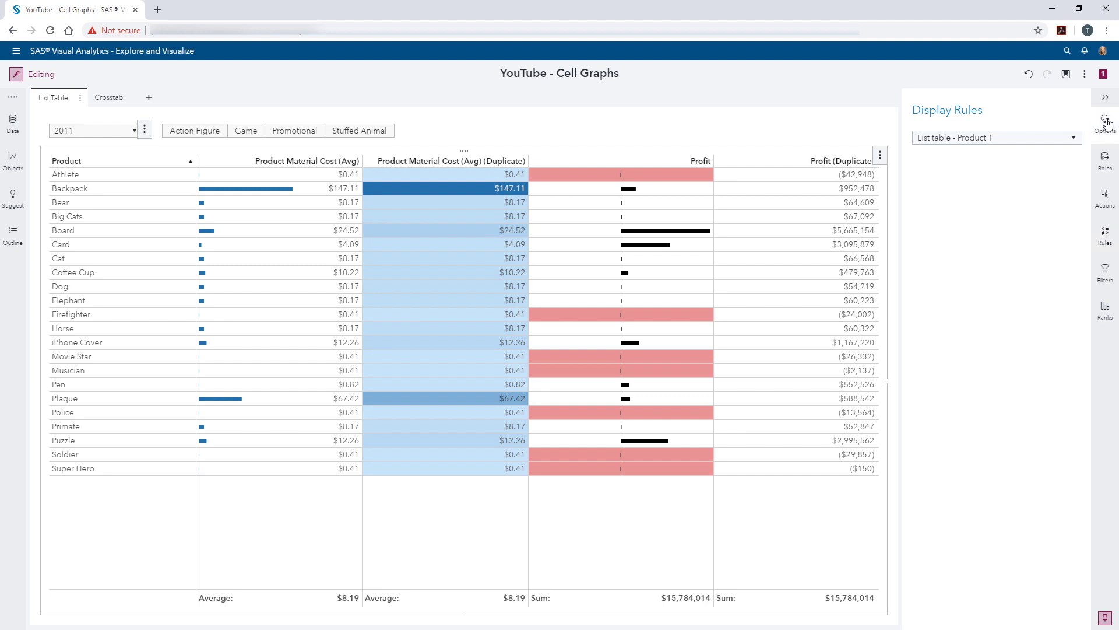
scroll(972, 551, down, 5)
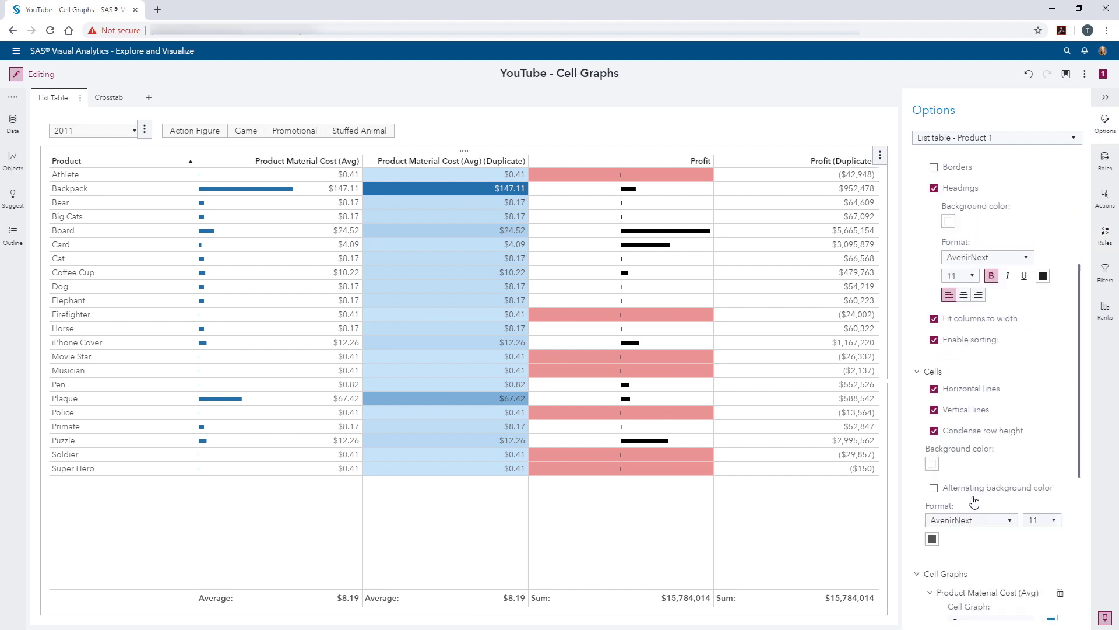
scroll(972, 529, down, 5)
scroll(956, 569, down, 3)
click(933, 578)
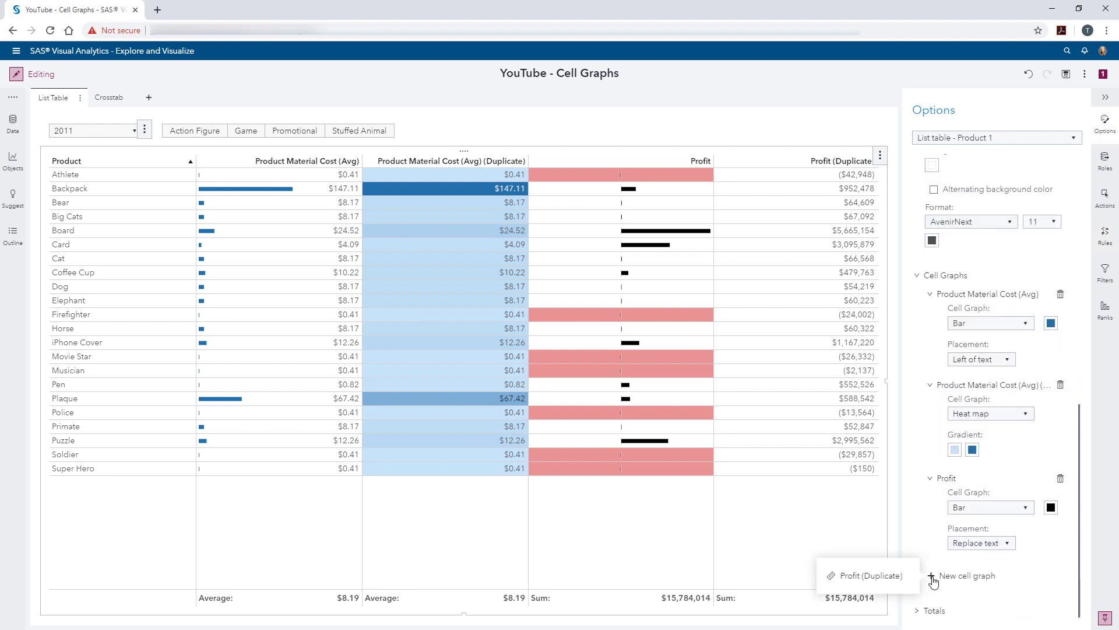
click(873, 575)
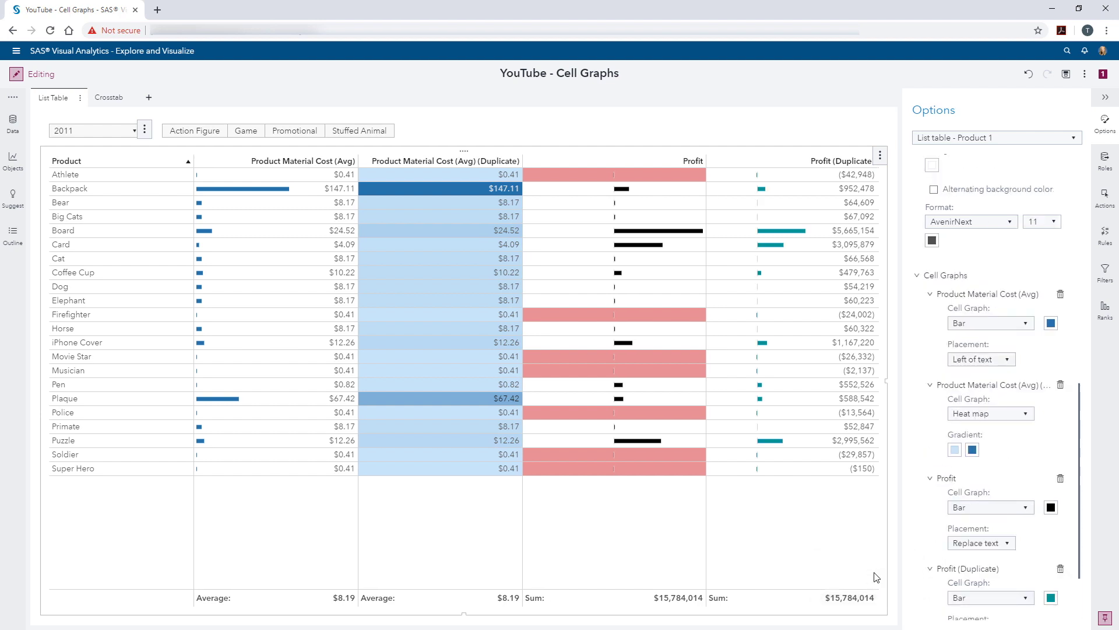
scroll(938, 553, down, 1)
scroll(938, 553, down, 1)
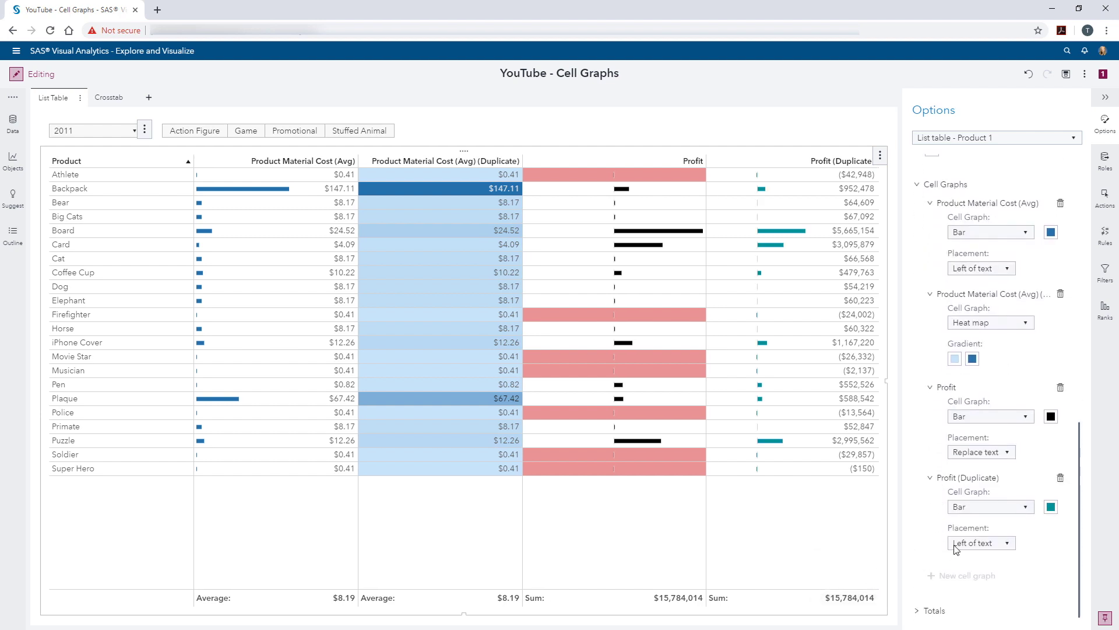
click(979, 519)
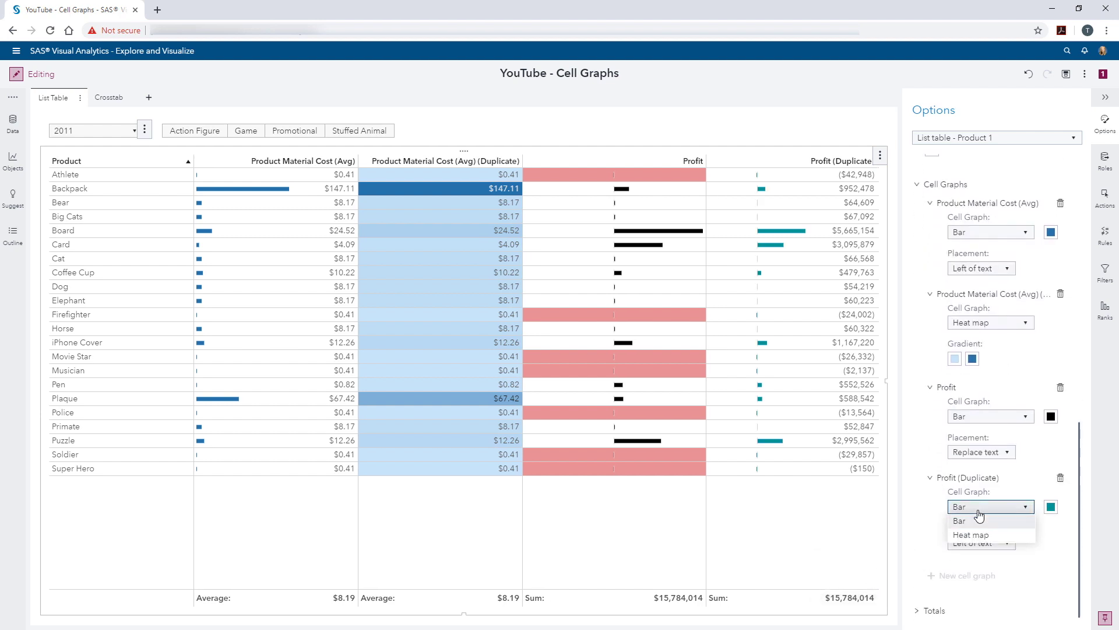
click(977, 543)
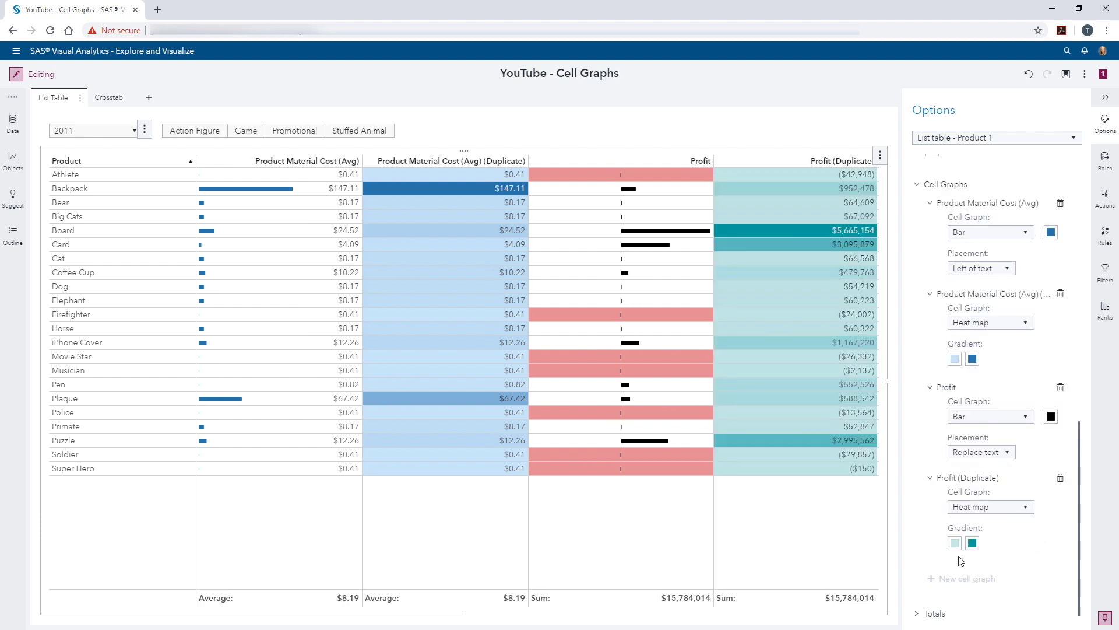
click(954, 543)
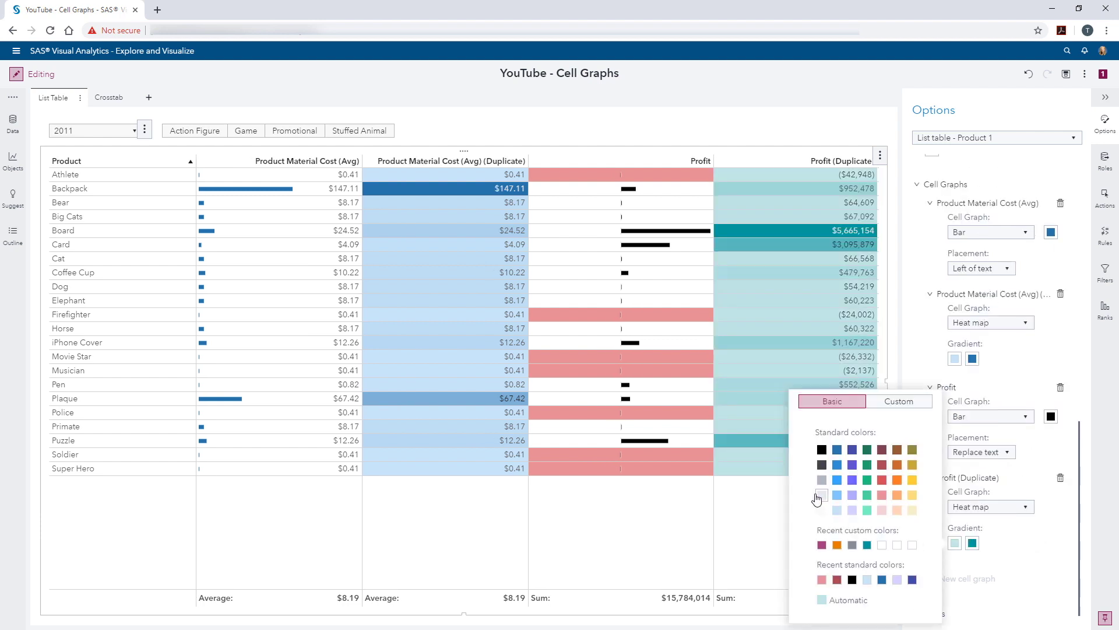
click(819, 502)
click(973, 543)
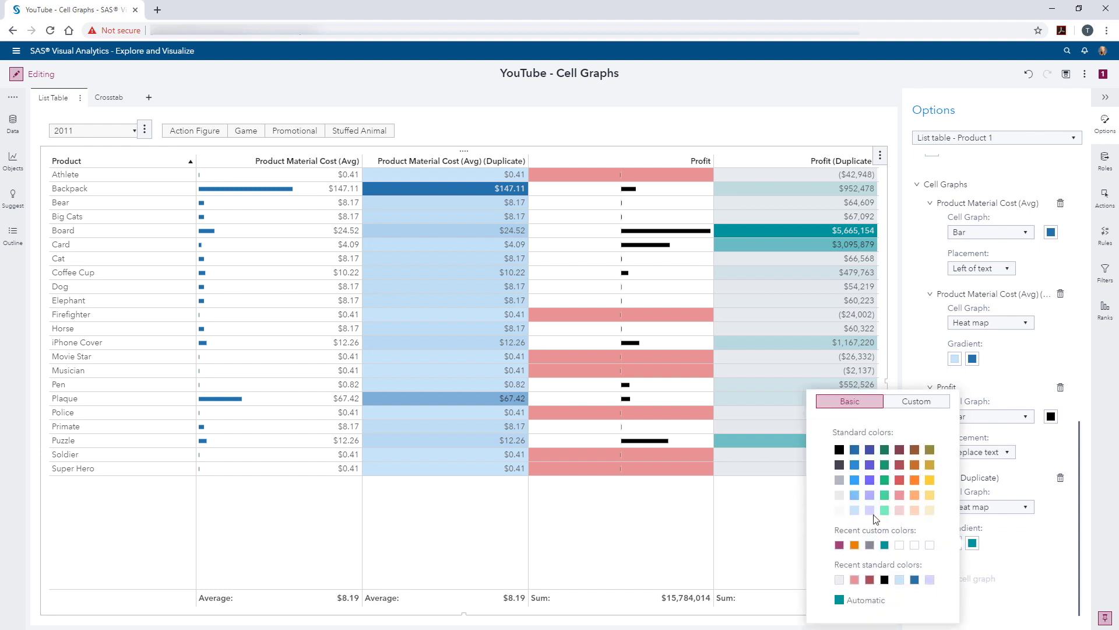
click(839, 451)
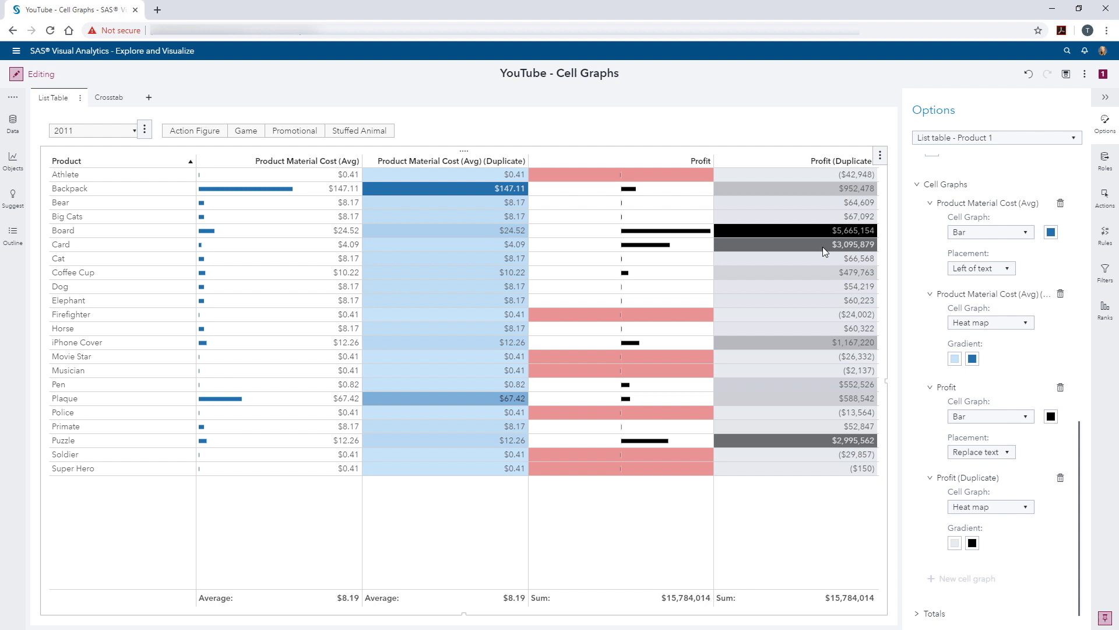
- Create a Profit (Duplicate) < 0 rule with red text on a light red background
click(1104, 233)
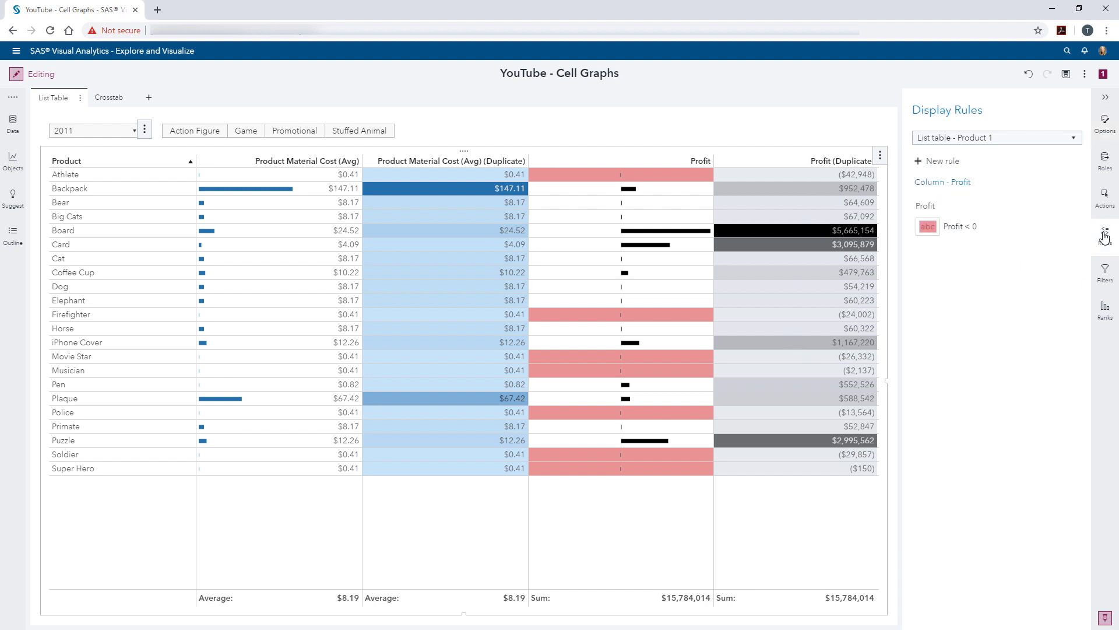
click(931, 162)
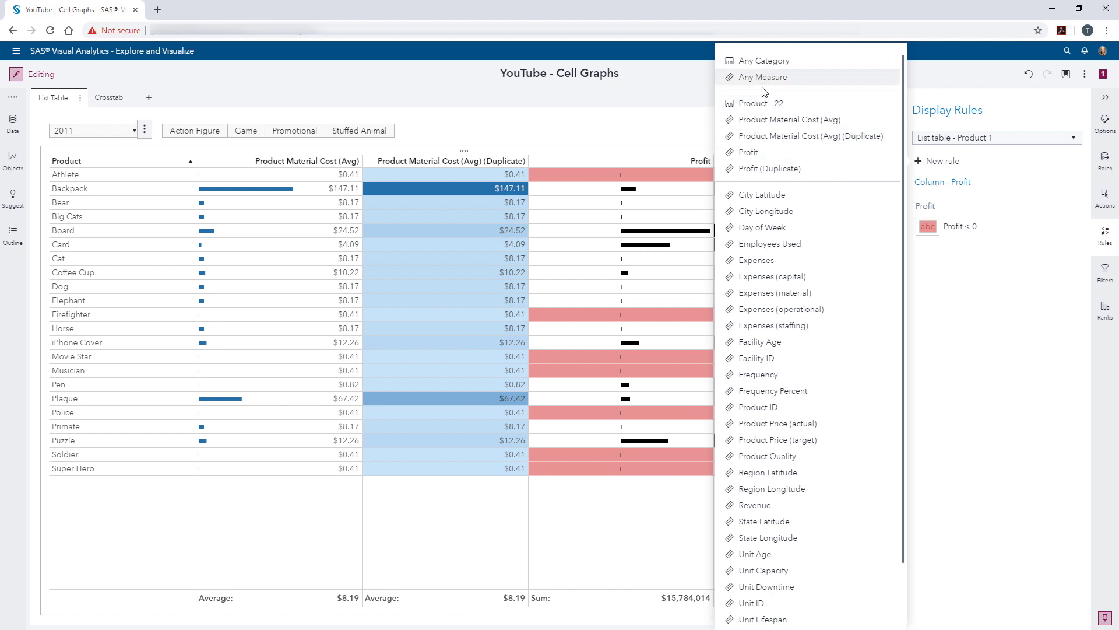
click(758, 167)
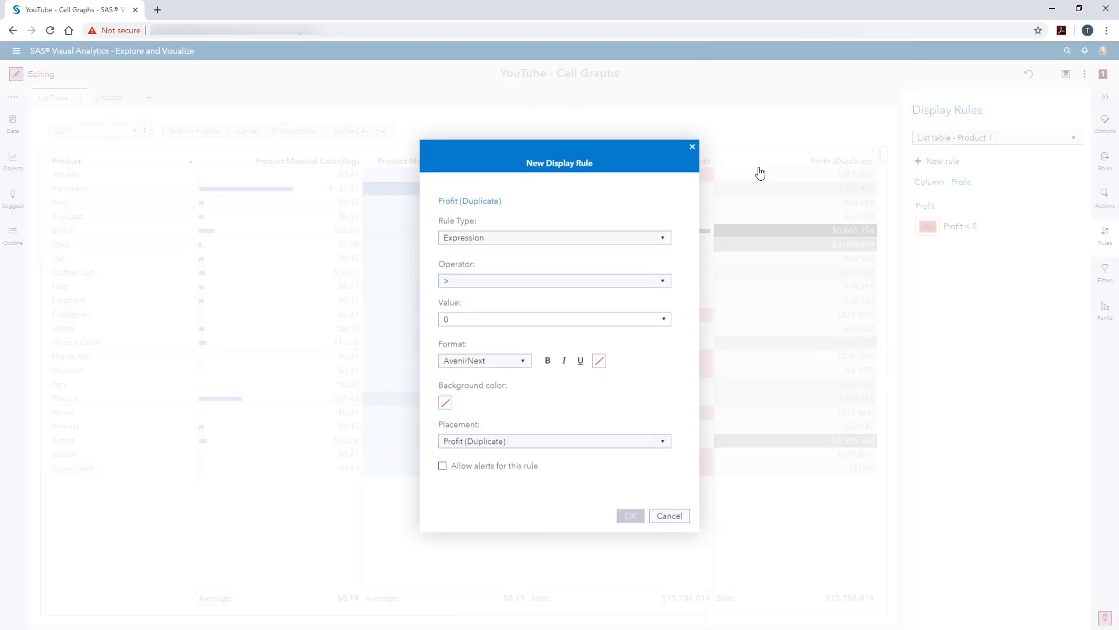
click(447, 287)
click(457, 339)
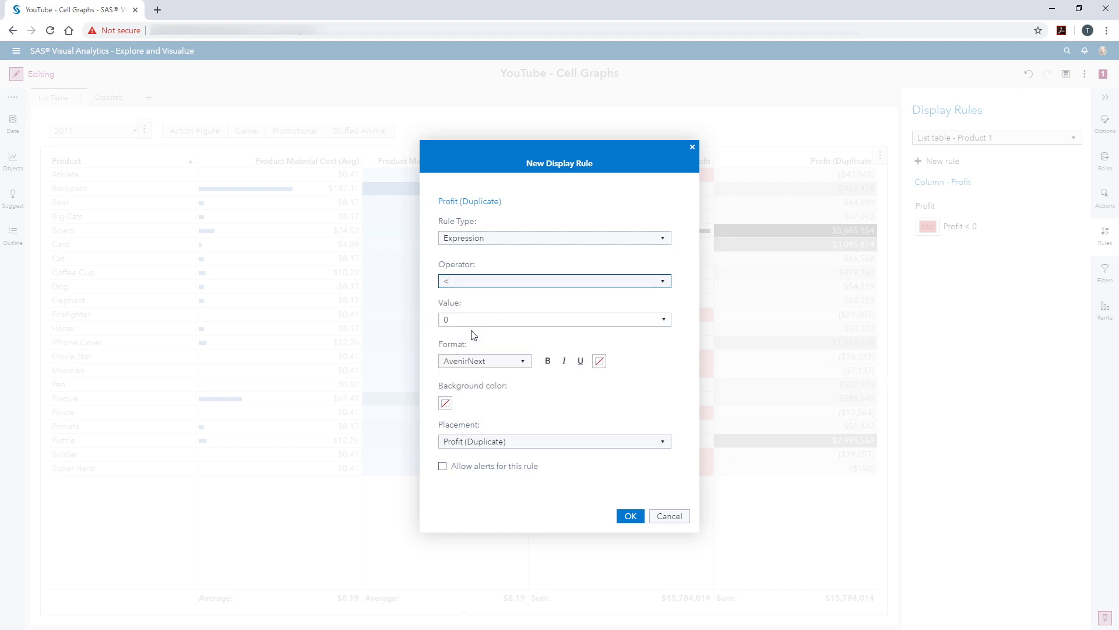
click(598, 364)
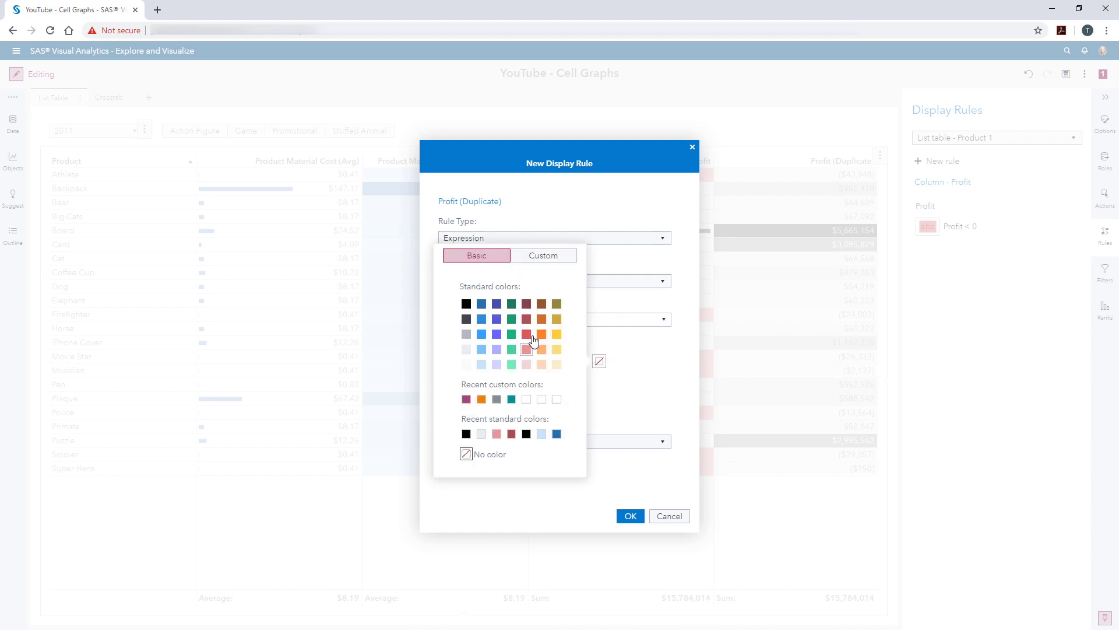
click(527, 319)
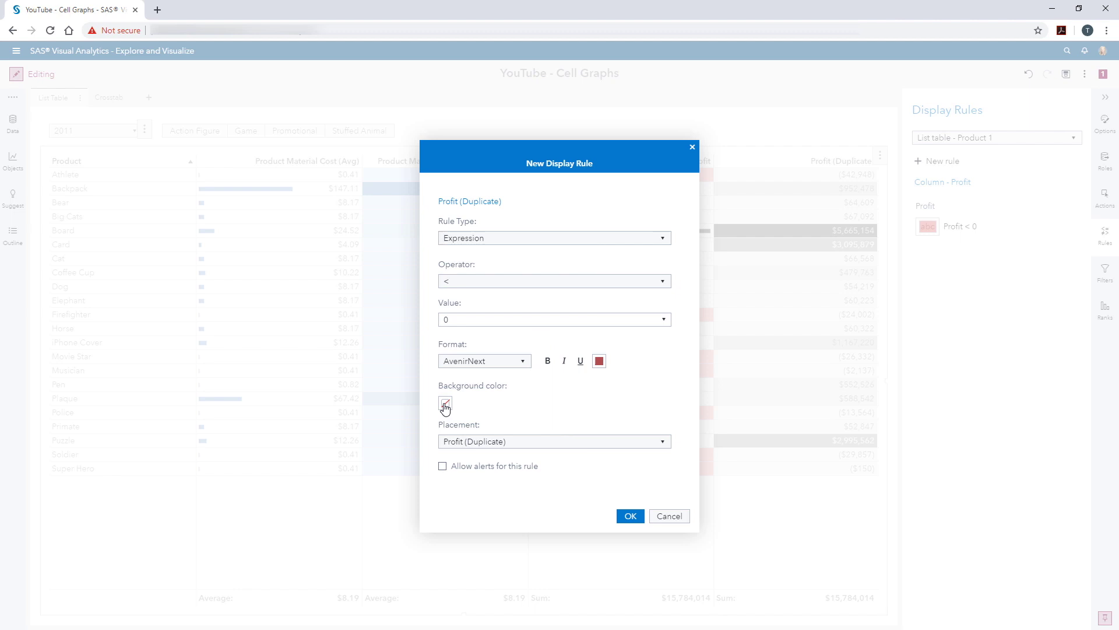
click(446, 403)
click(552, 393)
click(627, 517)
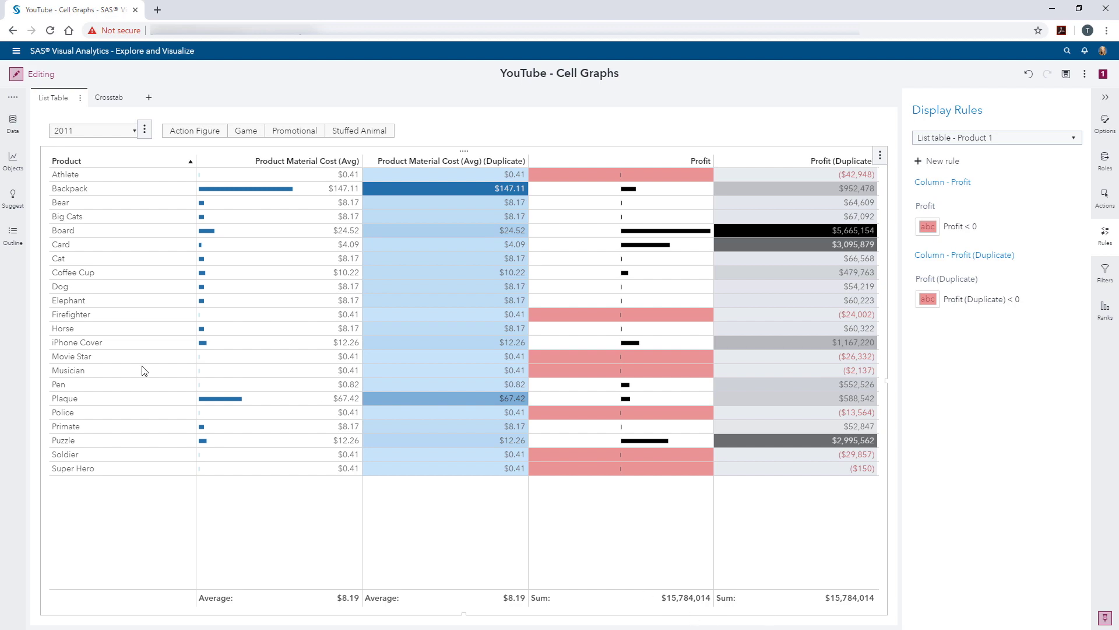
- Go to the Crosstab page, select the crosstab and show its formatting options
click(107, 99)
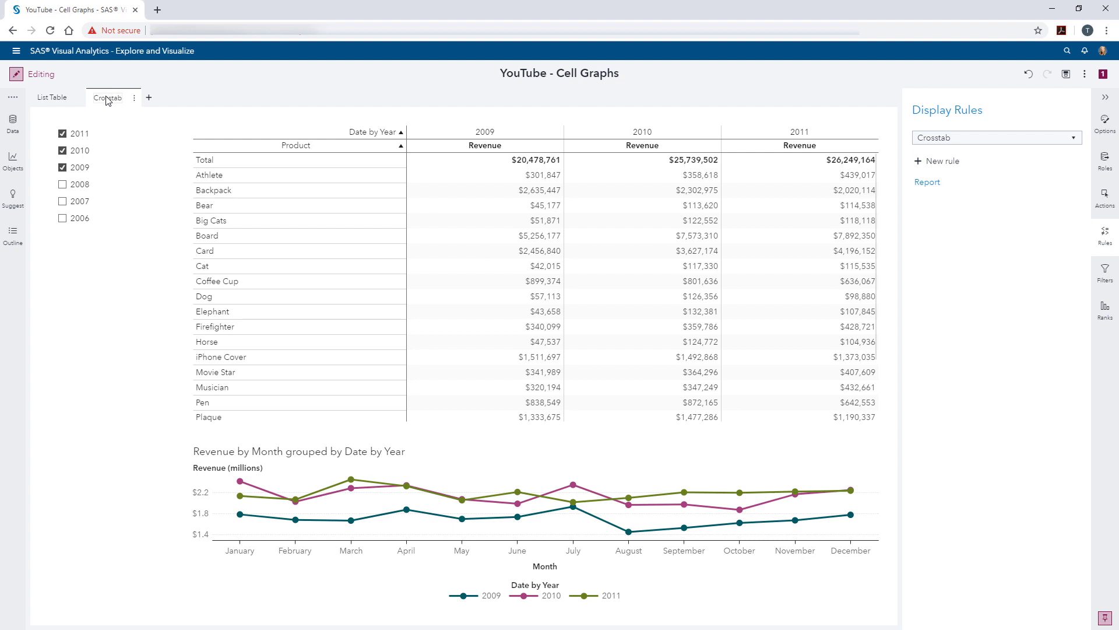
mouse_move(447, 259)
click(370, 366)
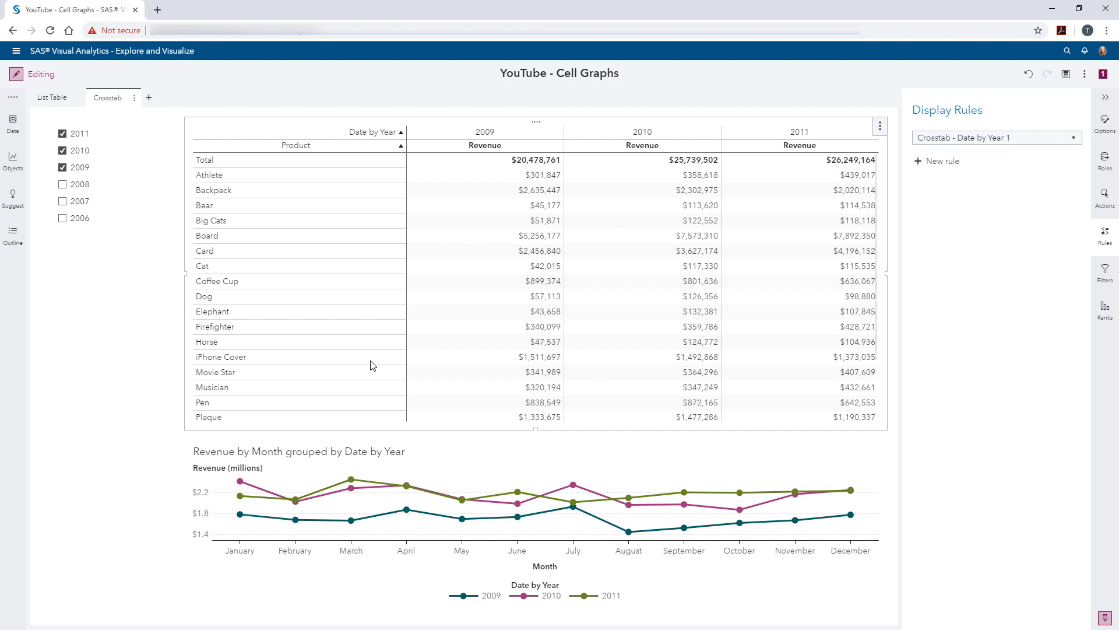
click(1106, 124)
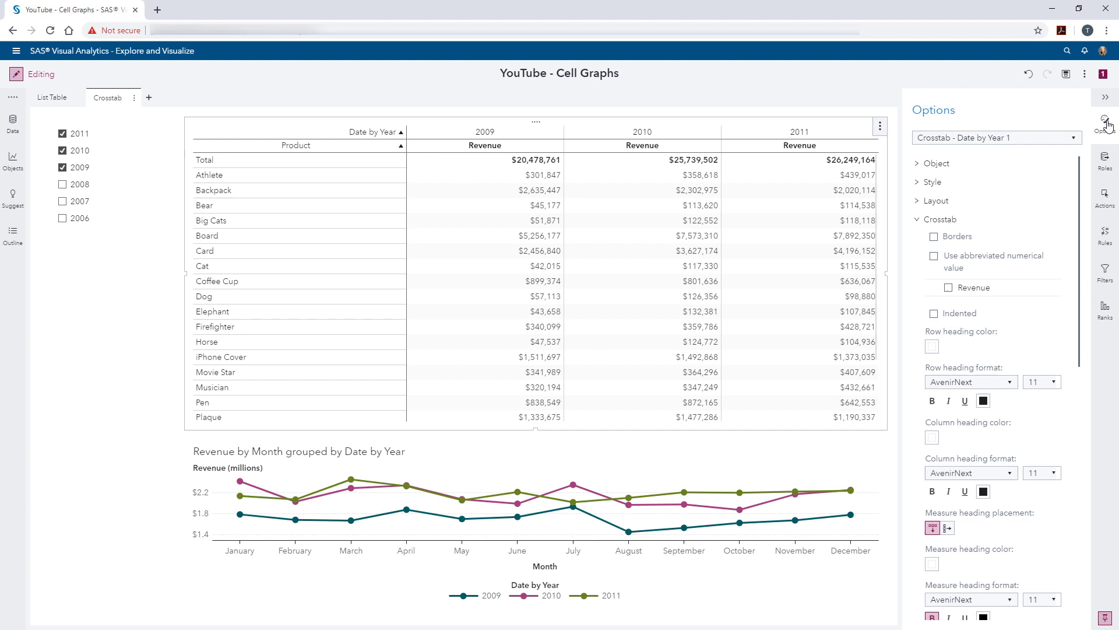
scroll(991, 363, down, 2)
scroll(991, 363, down, 5)
scroll(991, 363, down, 1)
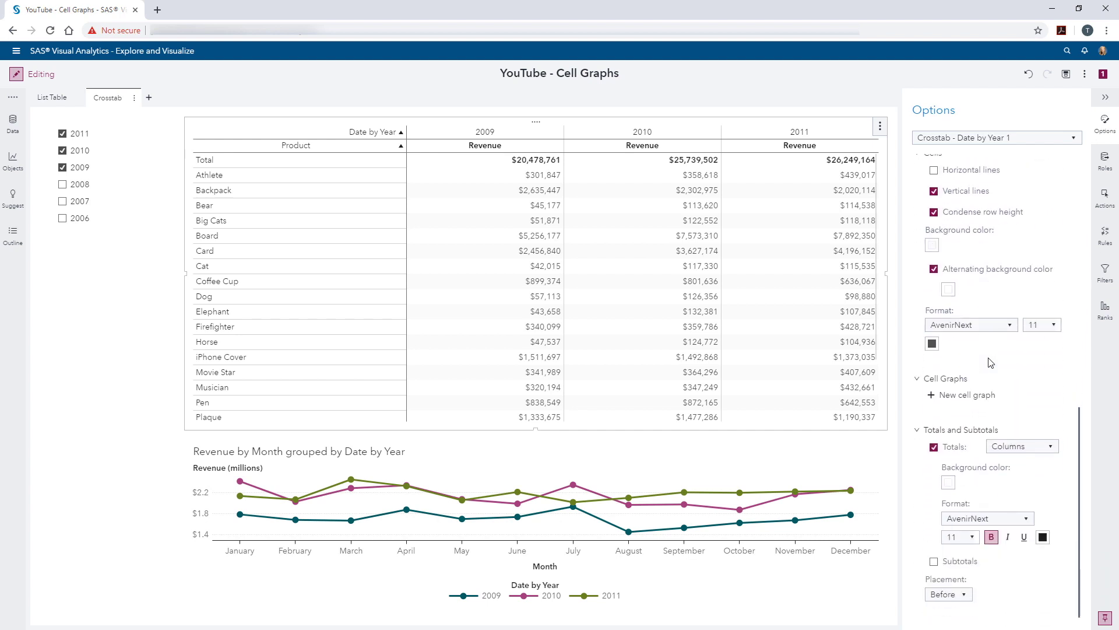
- Give the crosstab a lavender-to-indigo Revenue heat map, then sort by 2011 Revenue
click(933, 397)
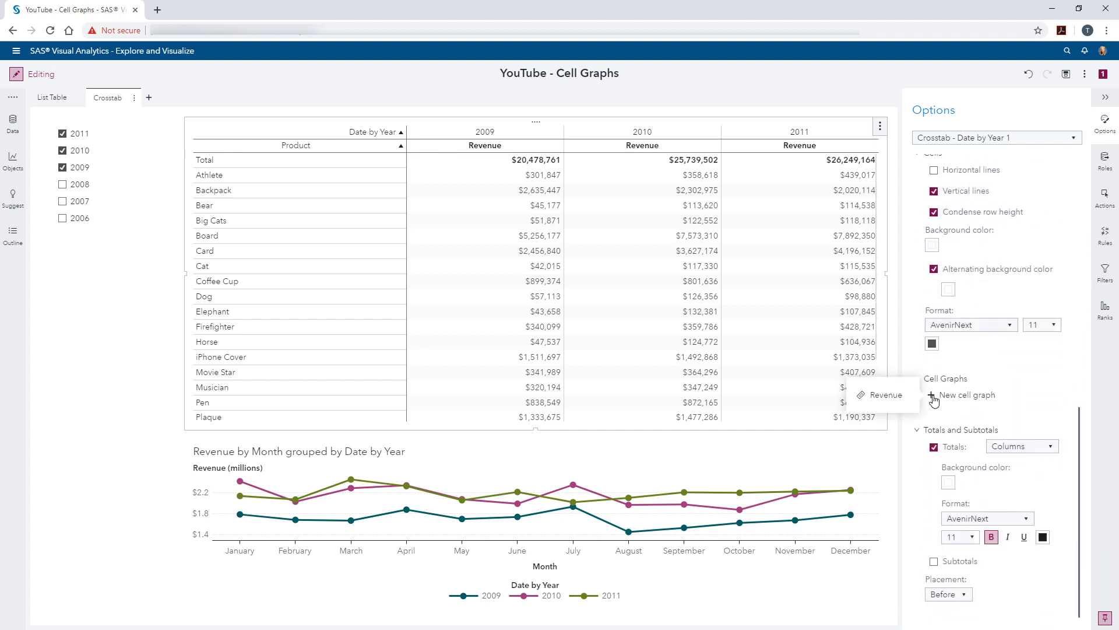
click(880, 395)
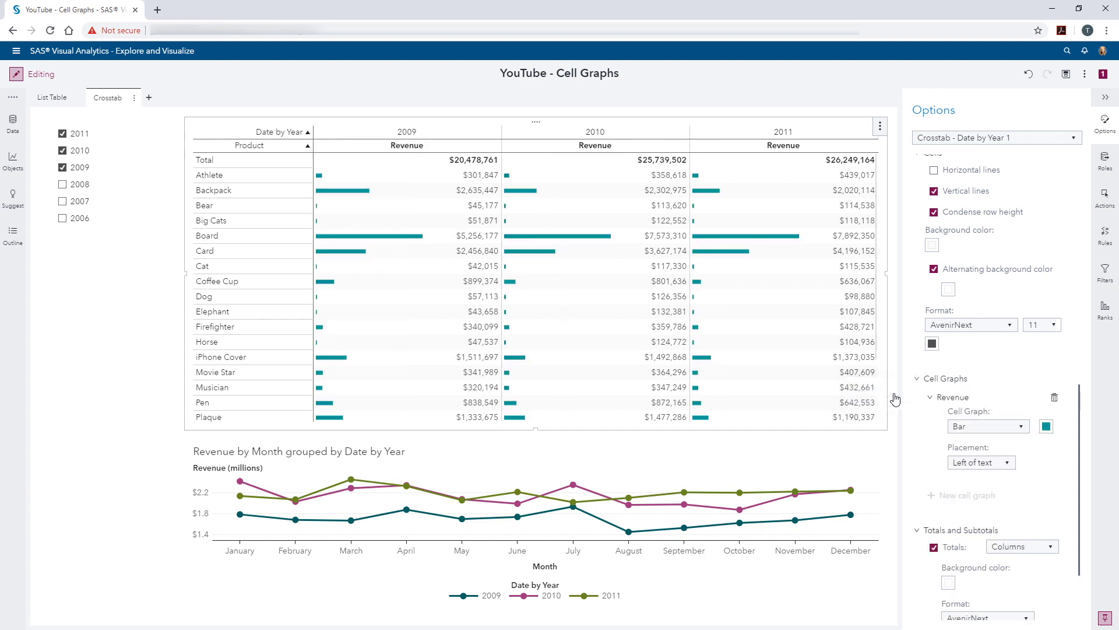
click(1022, 430)
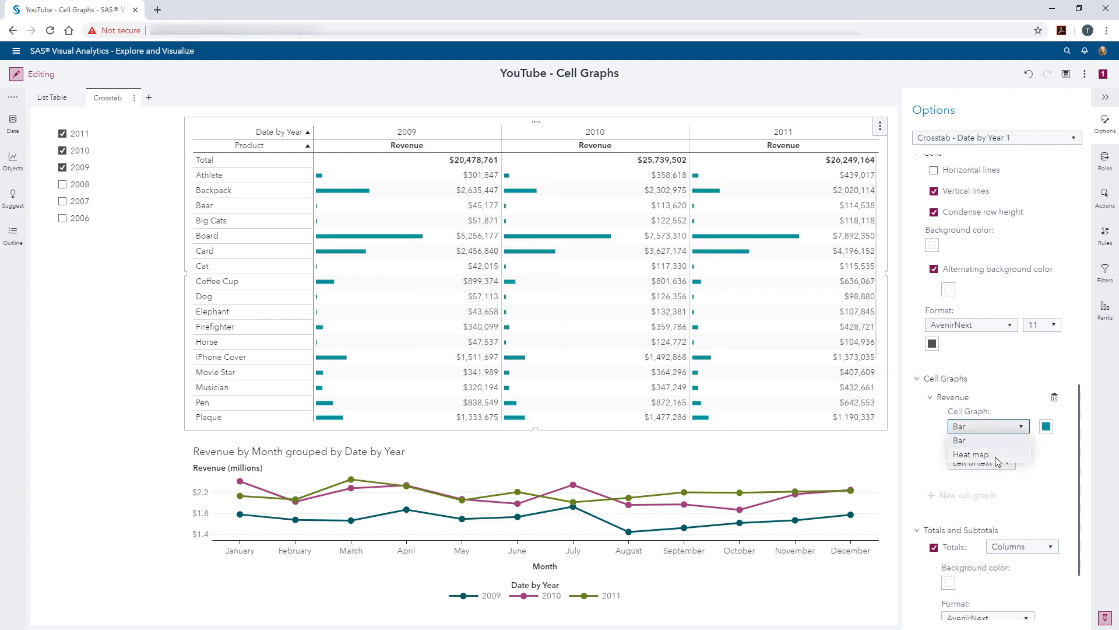
click(1000, 454)
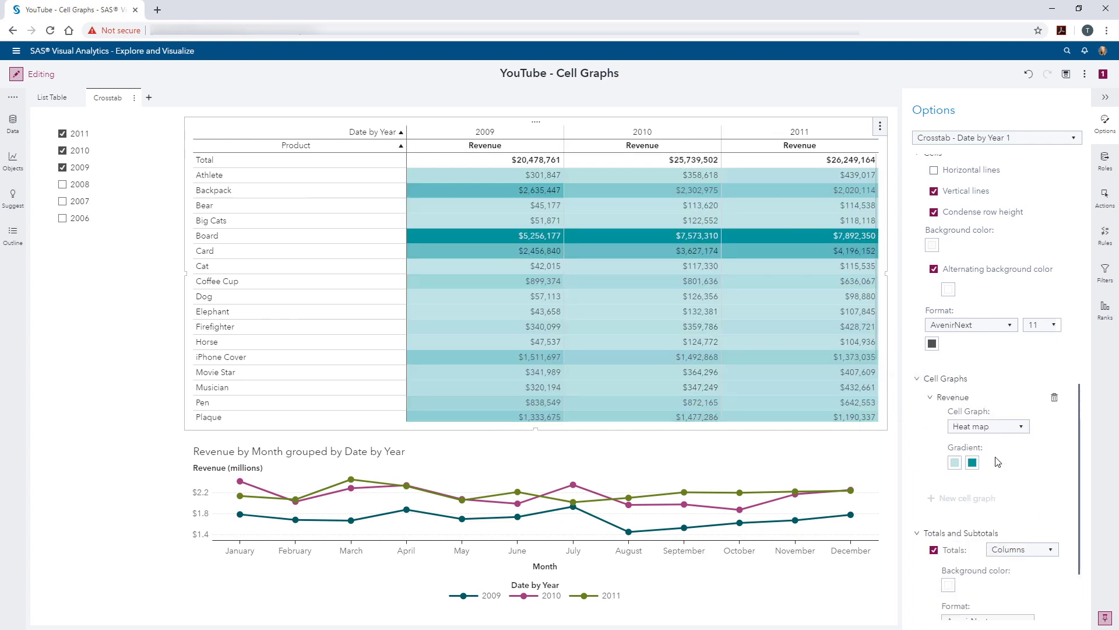
click(955, 463)
click(852, 466)
click(972, 463)
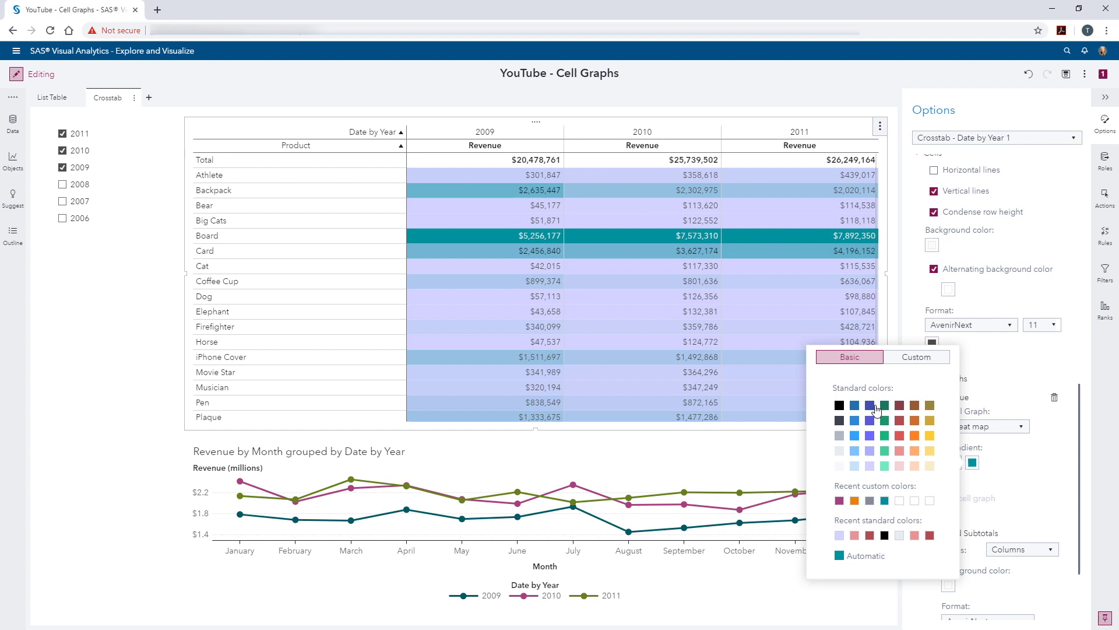
click(870, 406)
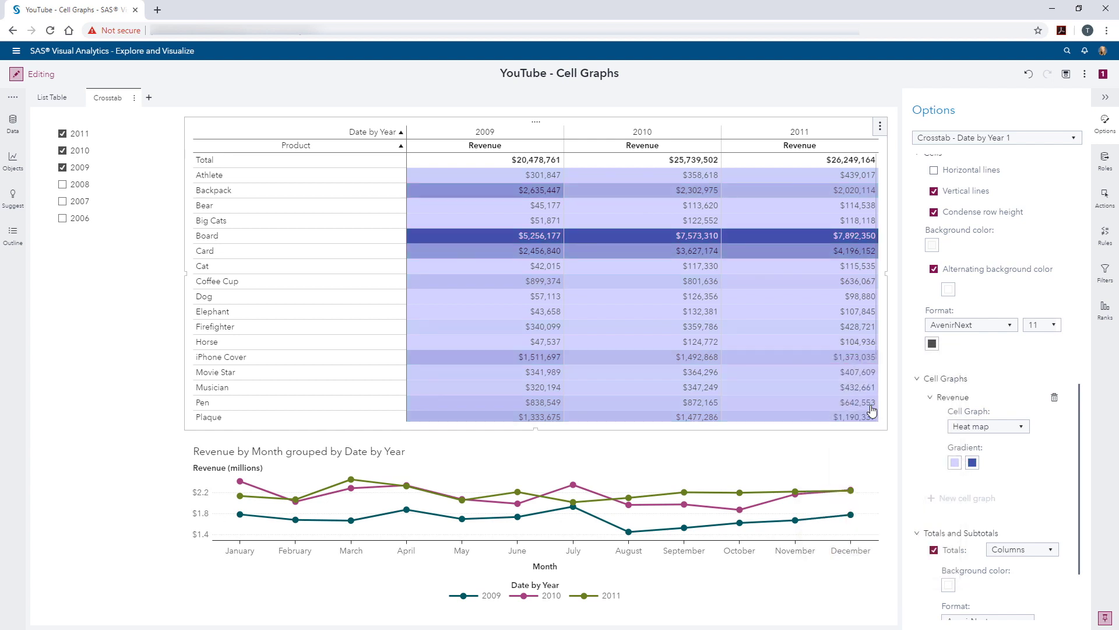
mouse_move(858, 150)
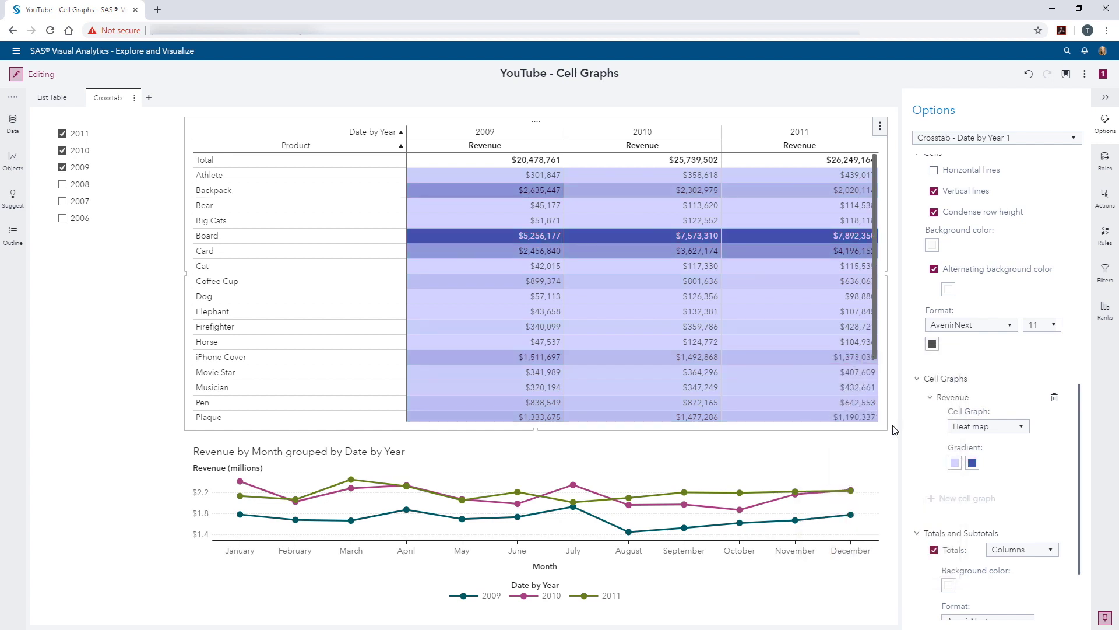
click(859, 147)
- Sort by 2011 Revenue, highest first, and abbreviate Revenue values, e.g. $5.3M
click(858, 147)
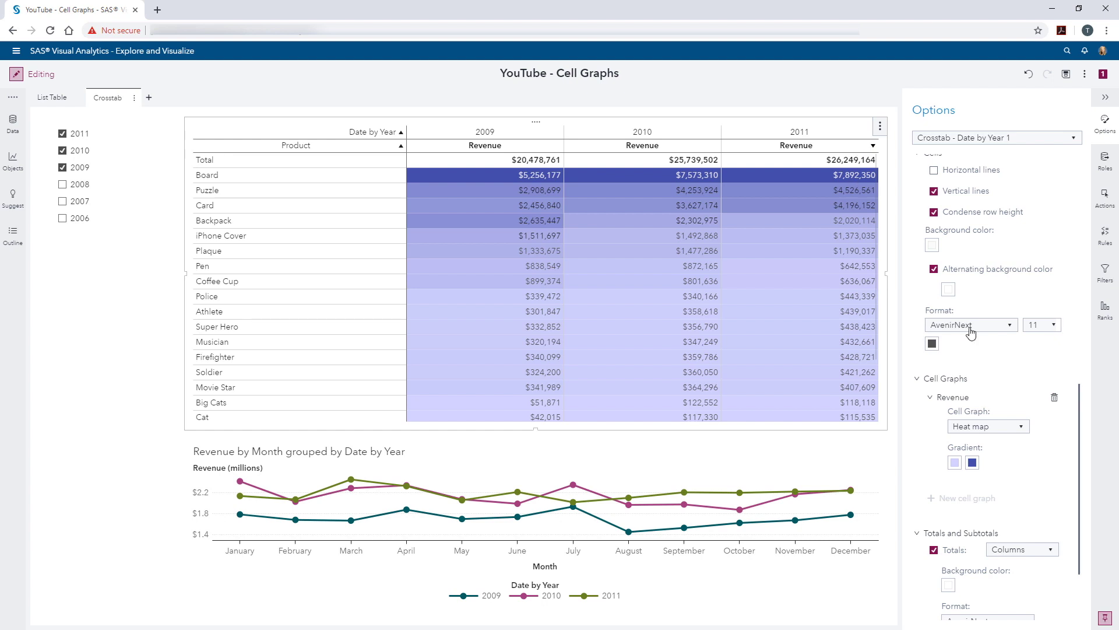
scroll(973, 333, up, 1)
scroll(984, 337, up, 2)
scroll(992, 328, up, 2)
scroll(991, 331, up, 2)
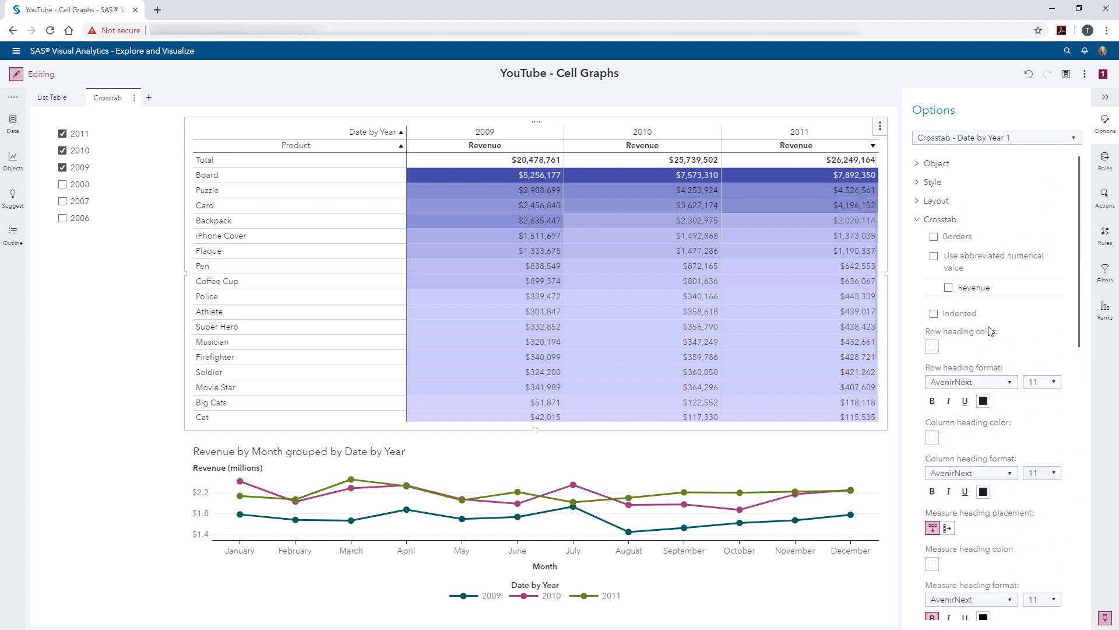
click(949, 288)
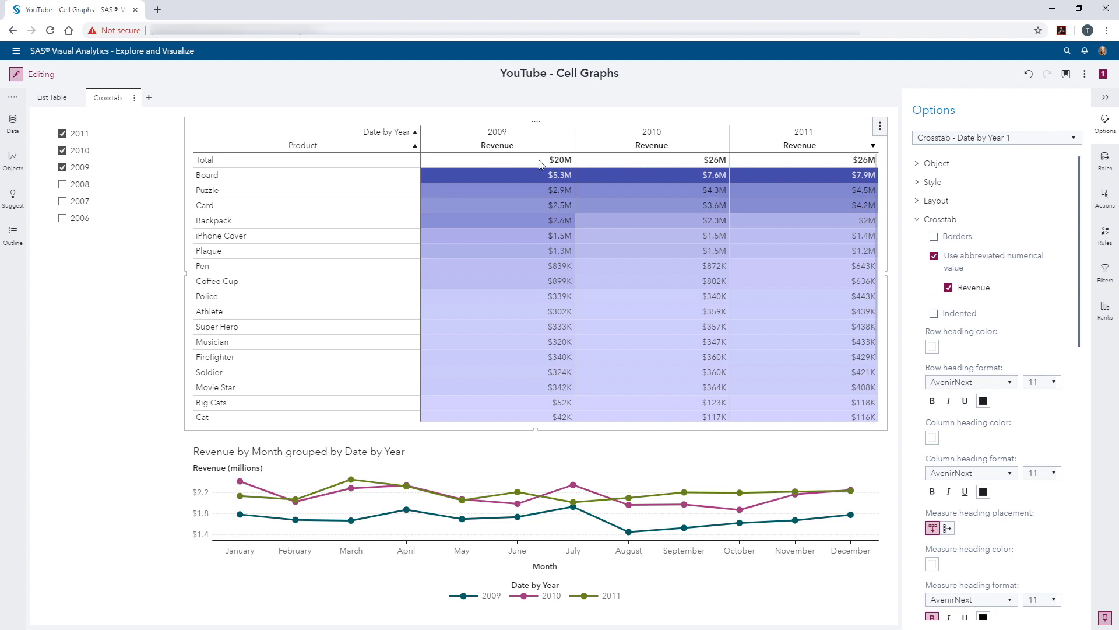
mouse_move(62, 167)
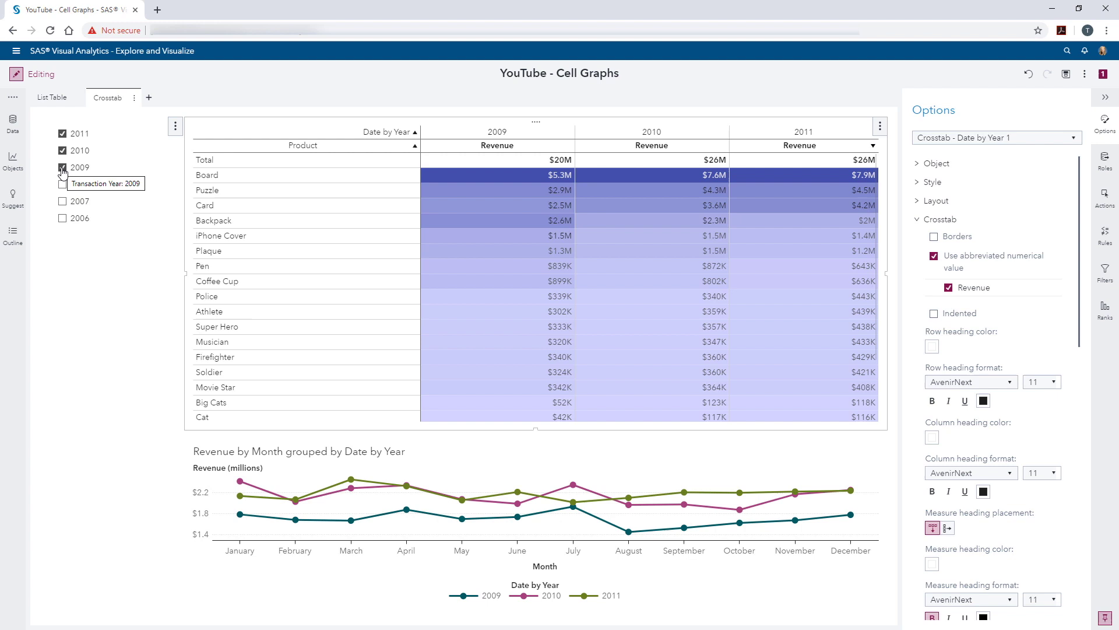
- Uncheck 2009 in the year list so only 2010 and 2011 remain
click(62, 168)
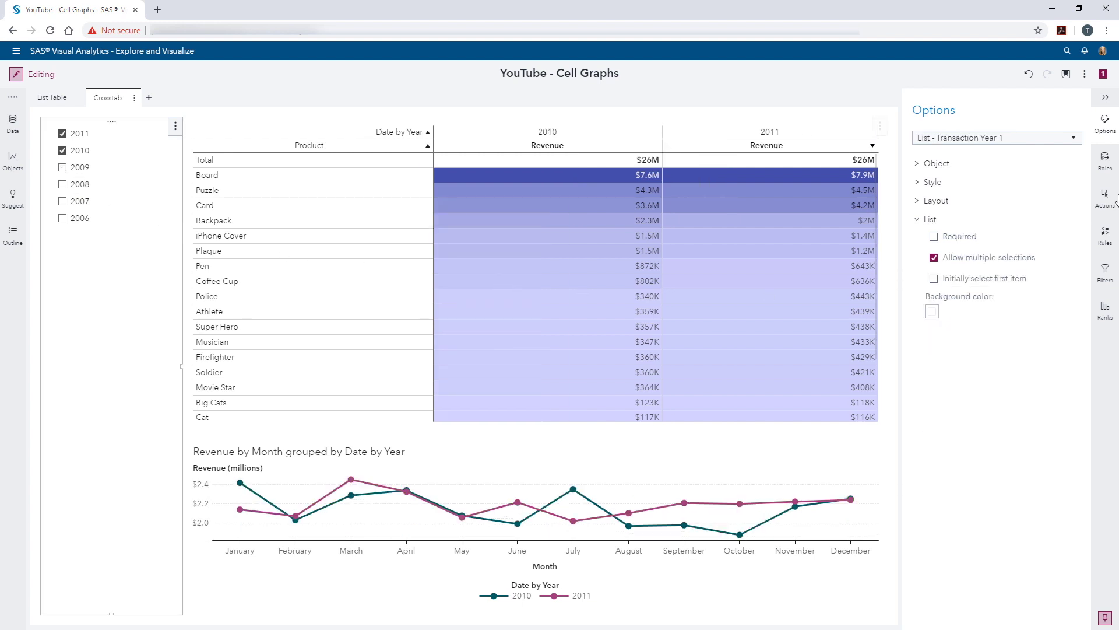
click(1105, 161)
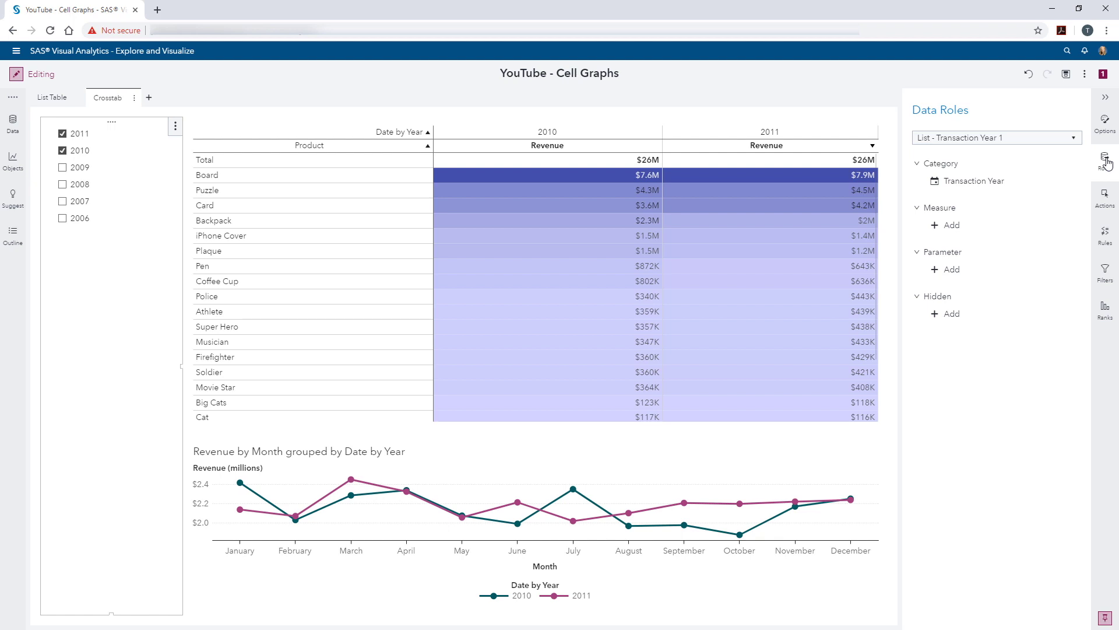
click(765, 451)
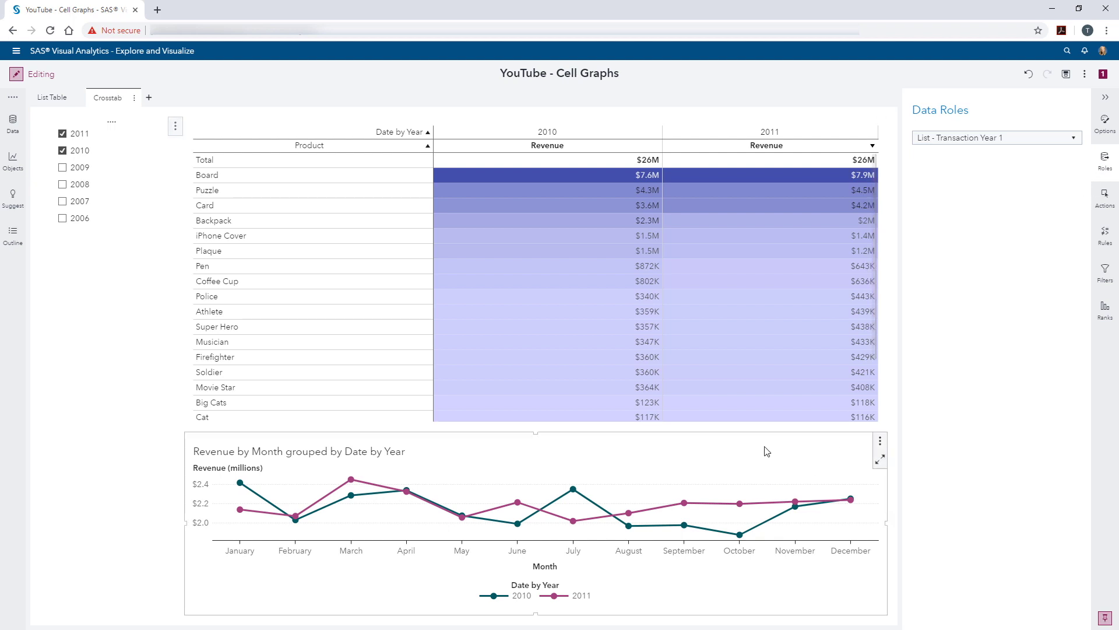
- Add Unit Yield (actual) to the crosstab as a second measure beside Revenue
click(699, 130)
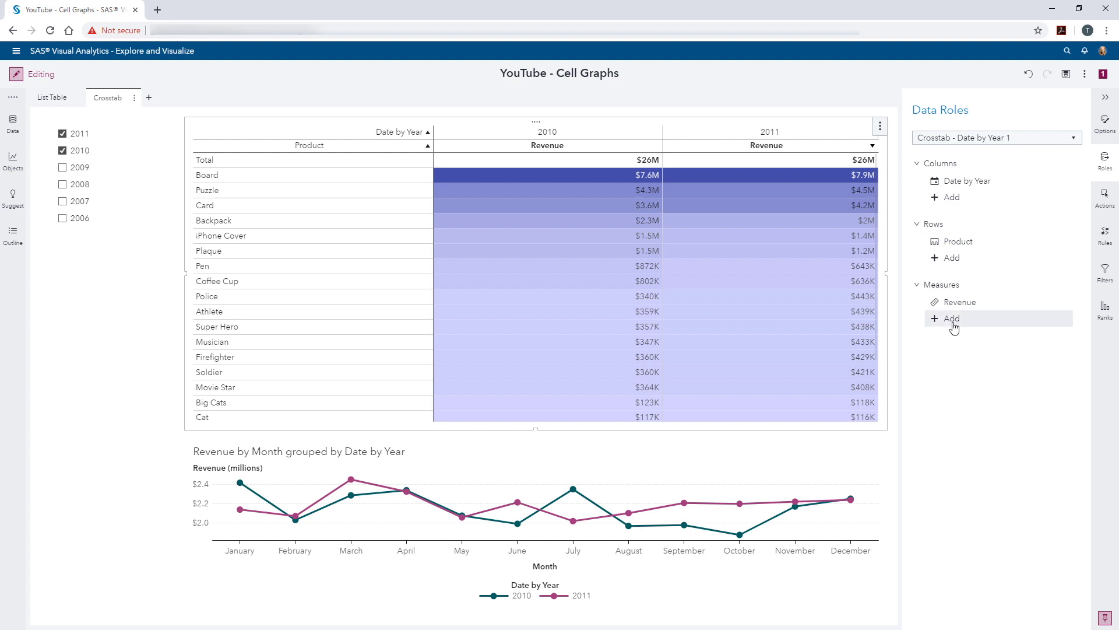
click(952, 320)
scroll(801, 433, down, 3)
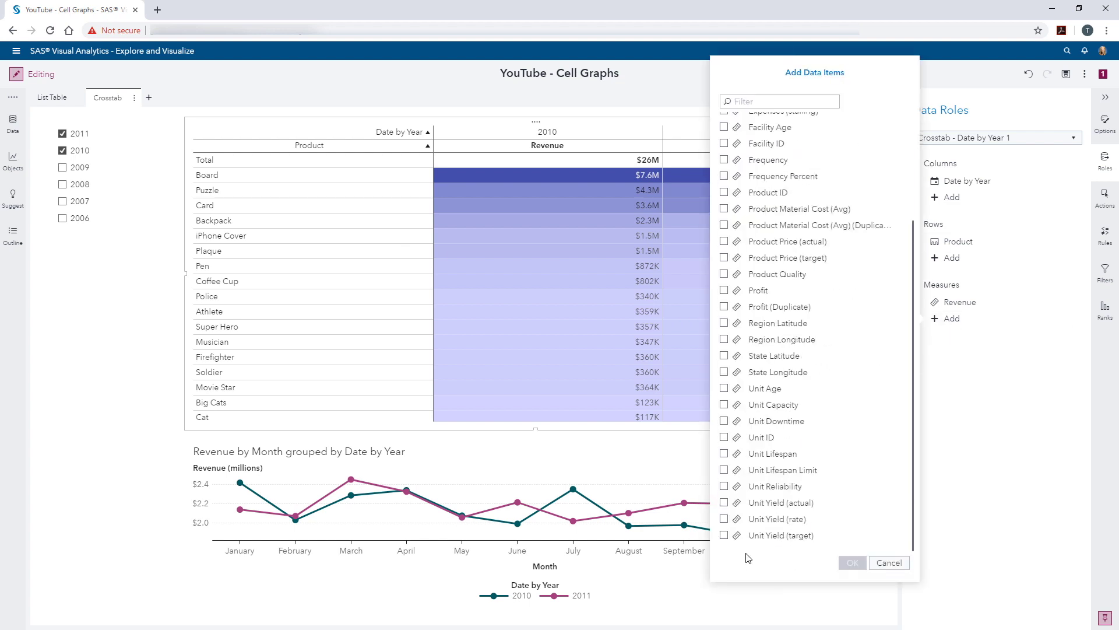
click(724, 503)
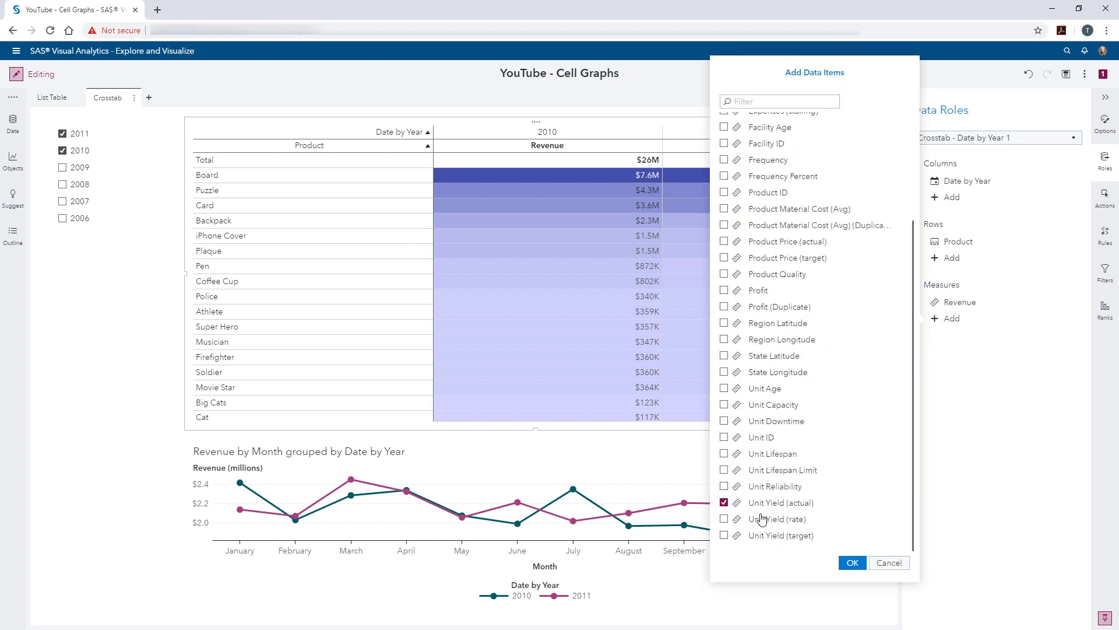
click(850, 563)
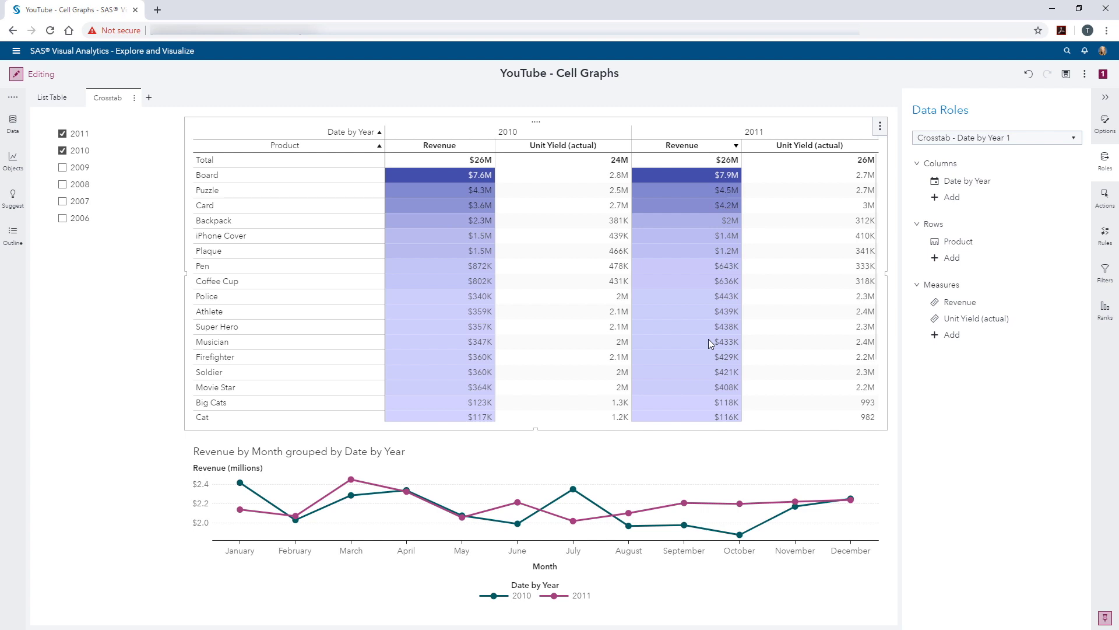
- Show the crosstab's Options pane to reach its Cell Graphs settings
click(1104, 125)
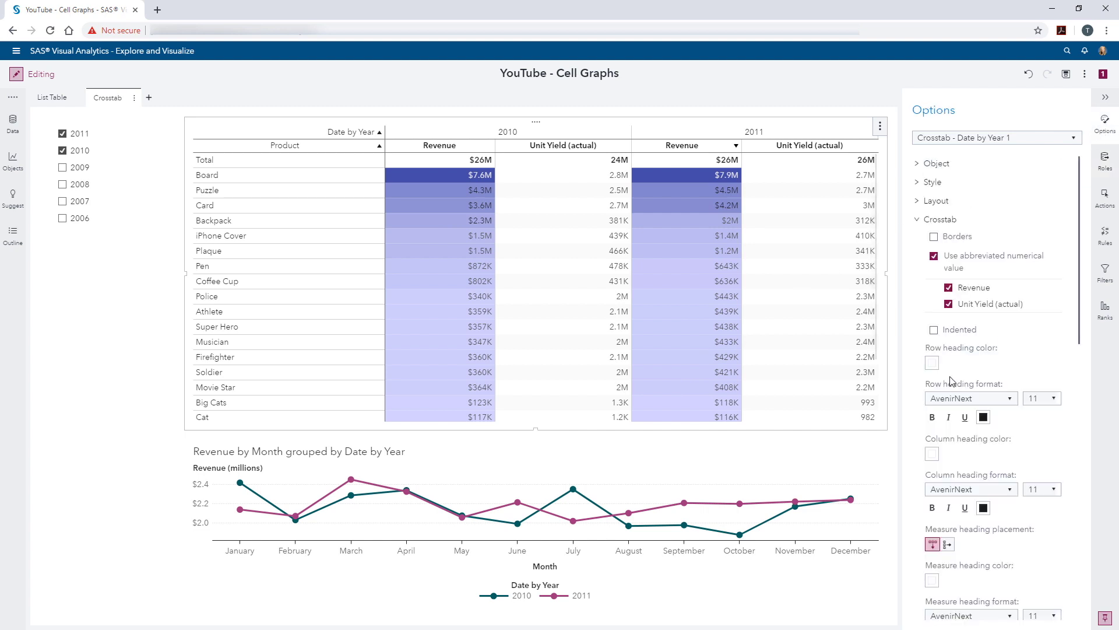
scroll(951, 376, down, 3)
scroll(950, 376, up, 3)
scroll(956, 309, down, 1)
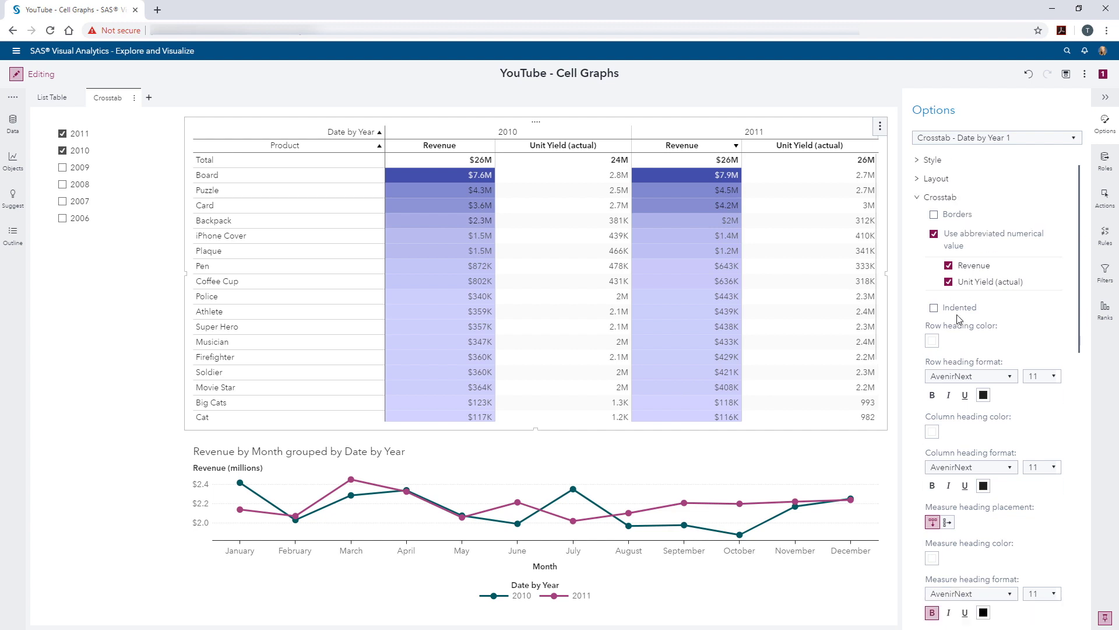
scroll(956, 310, down, 3)
scroll(955, 332, down, 2)
scroll(953, 358, down, 2)
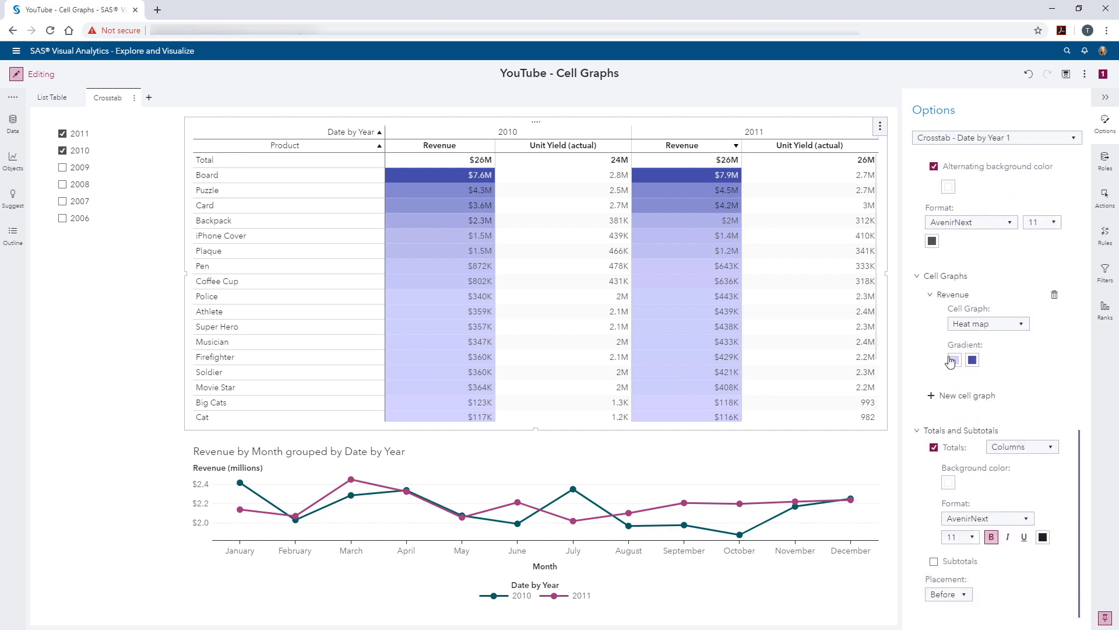
- Add a bar cell graph for Unit Yield (actual) and sort products by 2011 Unit Yield, highest first
click(932, 403)
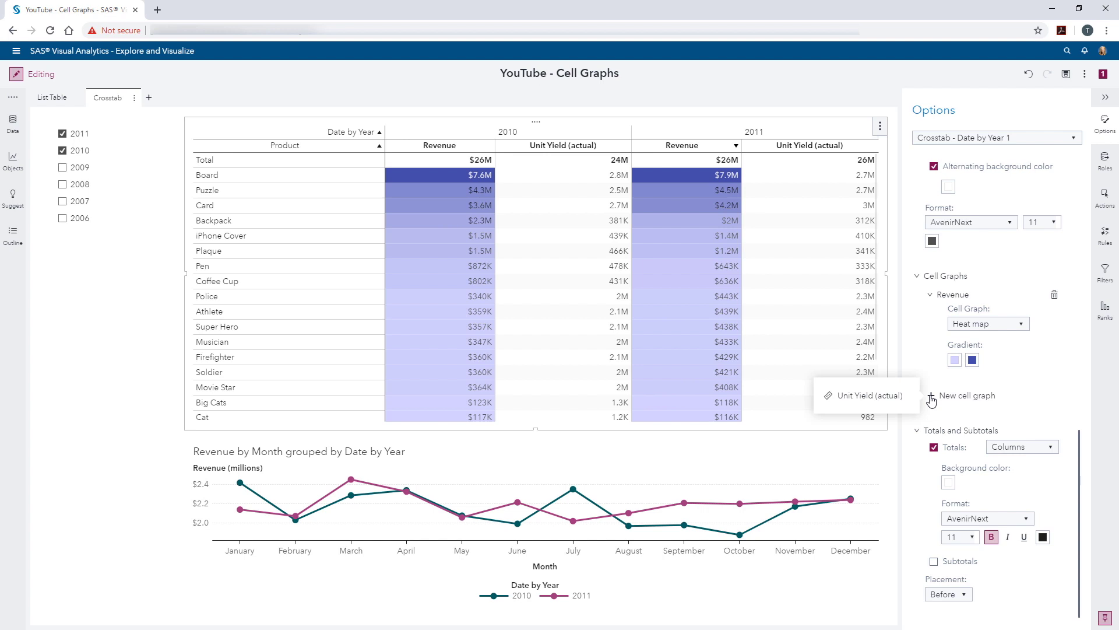
click(866, 398)
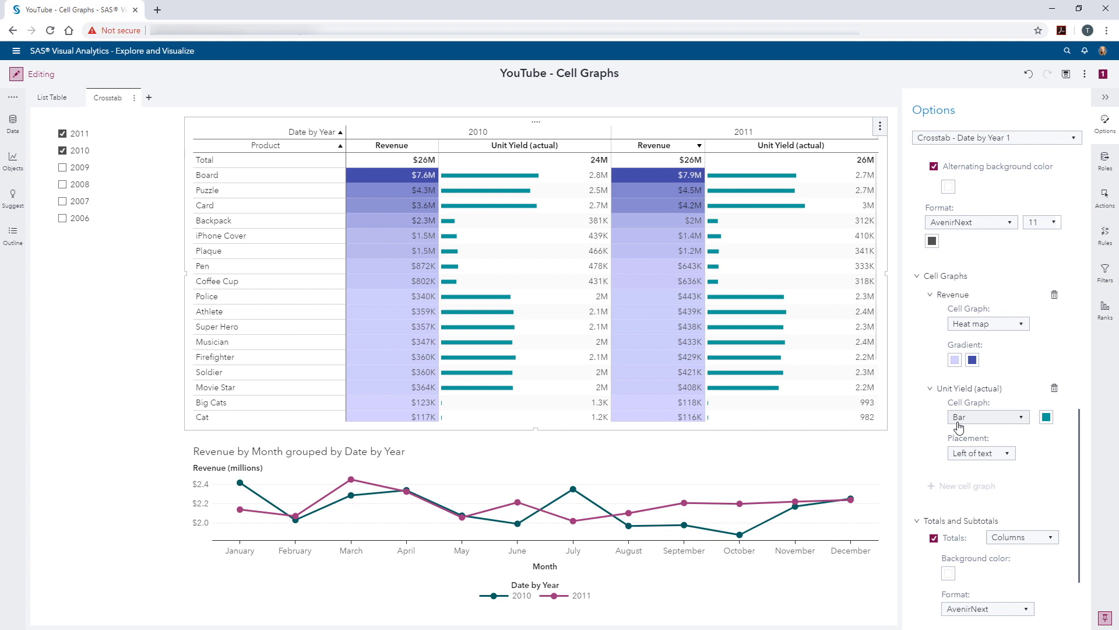
click(848, 150)
click(849, 150)
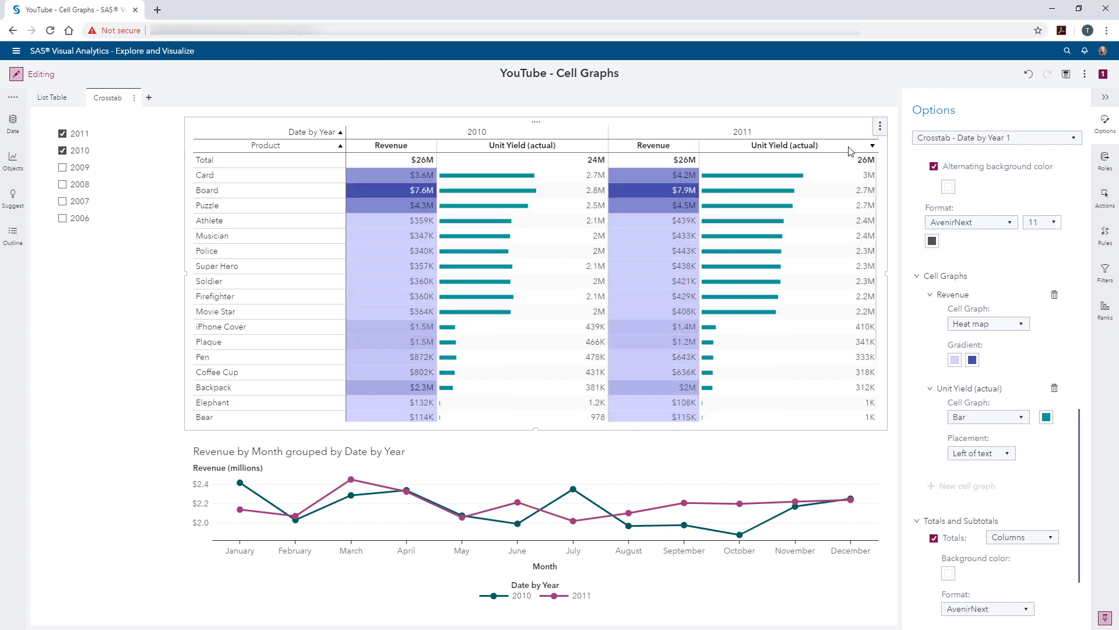